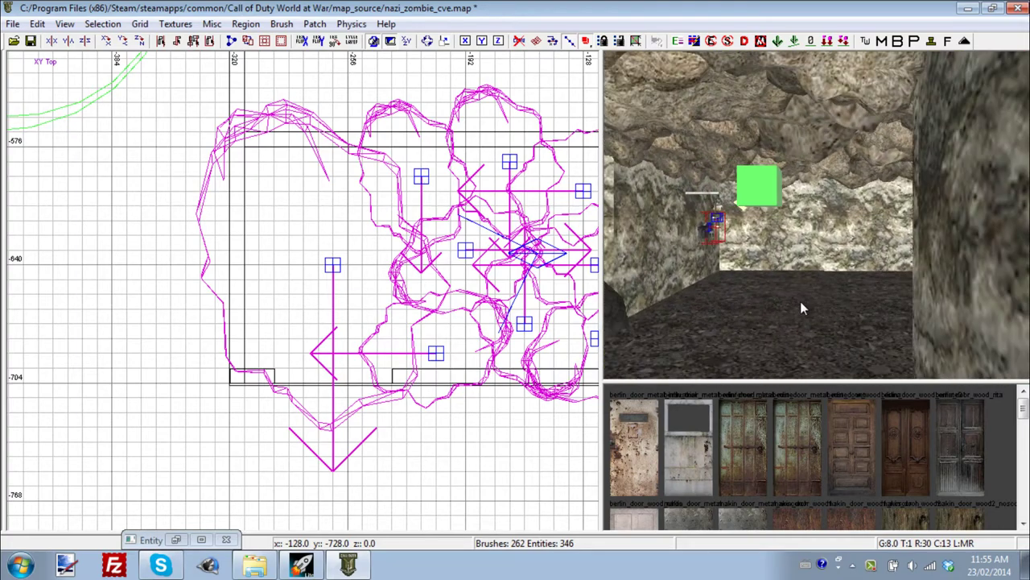
Create an 8 × 8 unit brush in the cave's doorway and convert it to a script brushmodel
key("Down")
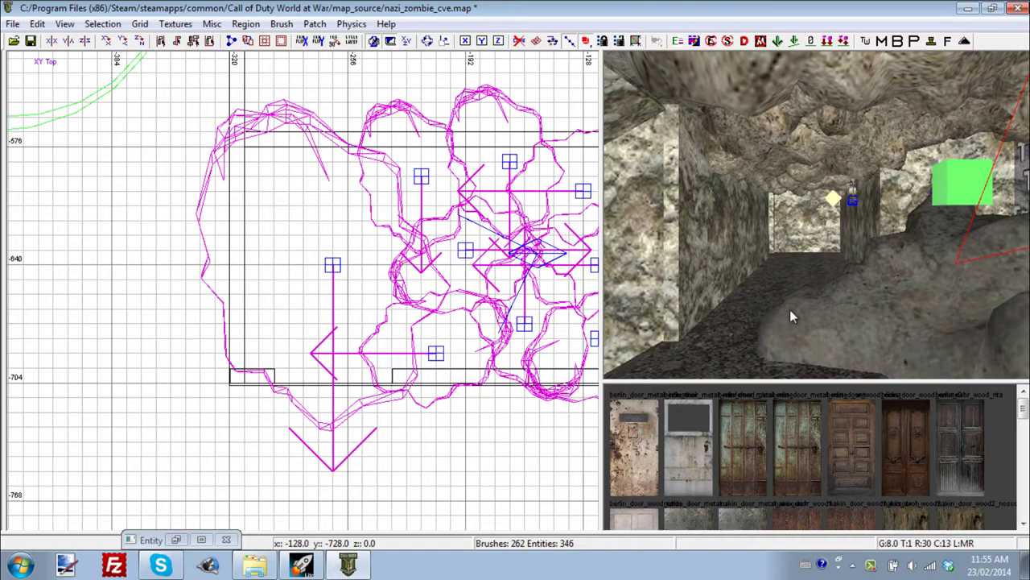
right_click_drag(872, 281, 840, 273)
right_click_drag(395, 472, 402, 471)
scroll(403, 472, "up", 2)
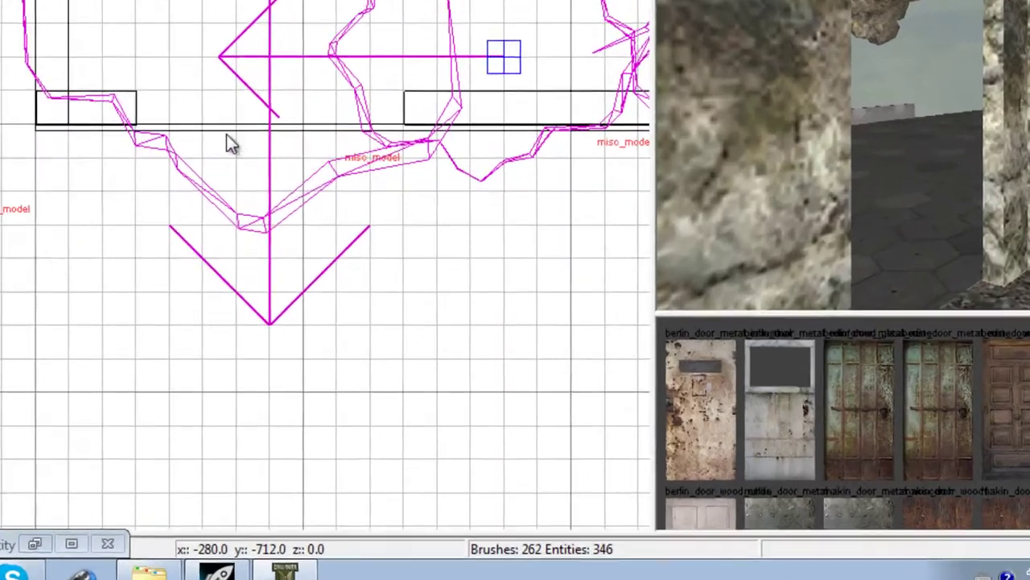
right_click(316, 252)
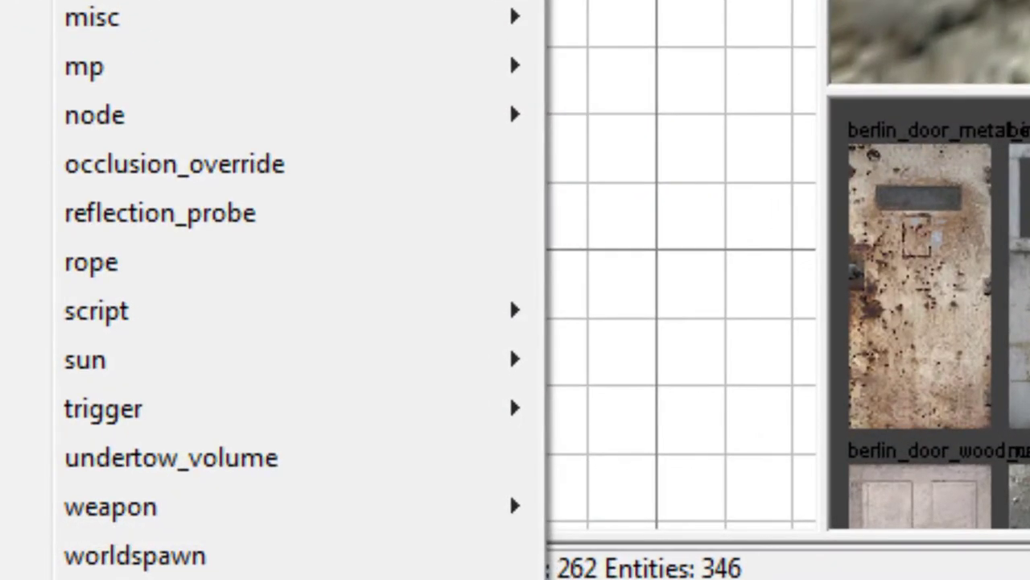
mouse_move(308, 348)
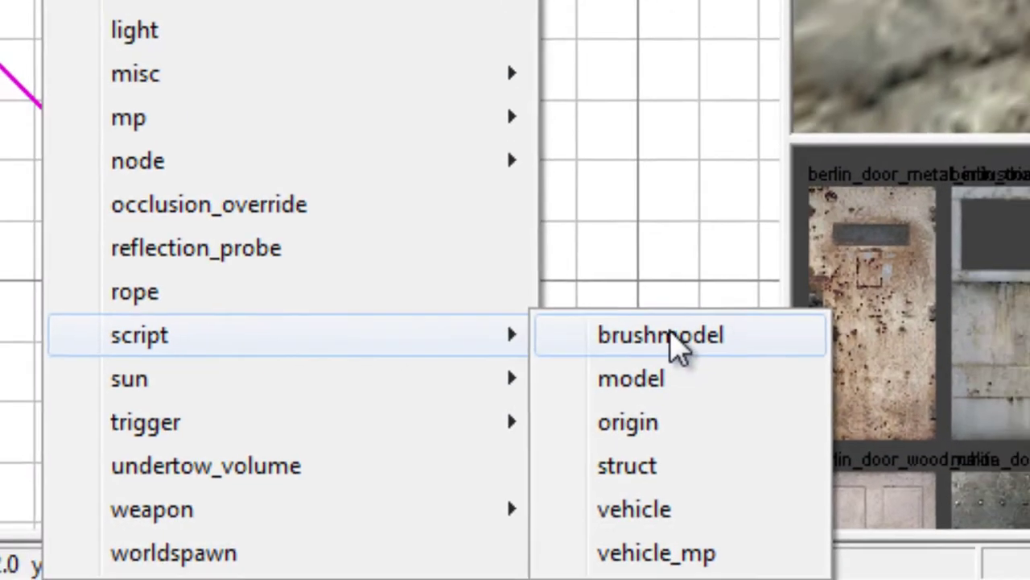
left_click(694, 310)
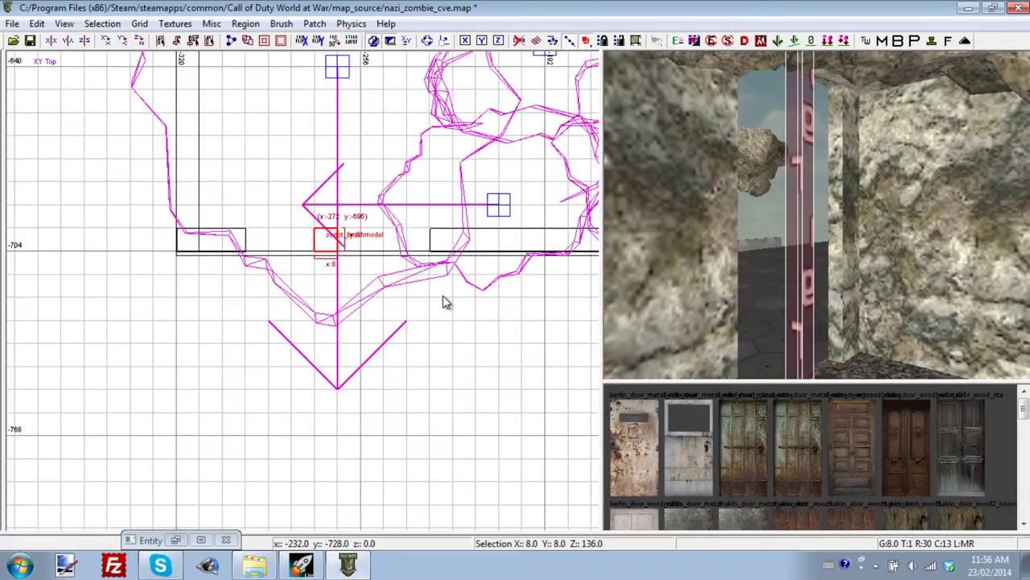
Widen the script_brushmodel to 64 units so it spans the doorway, and apply the rusty, pale berlin_door_metal texture
right_click_drag(346, 206, 313, 281)
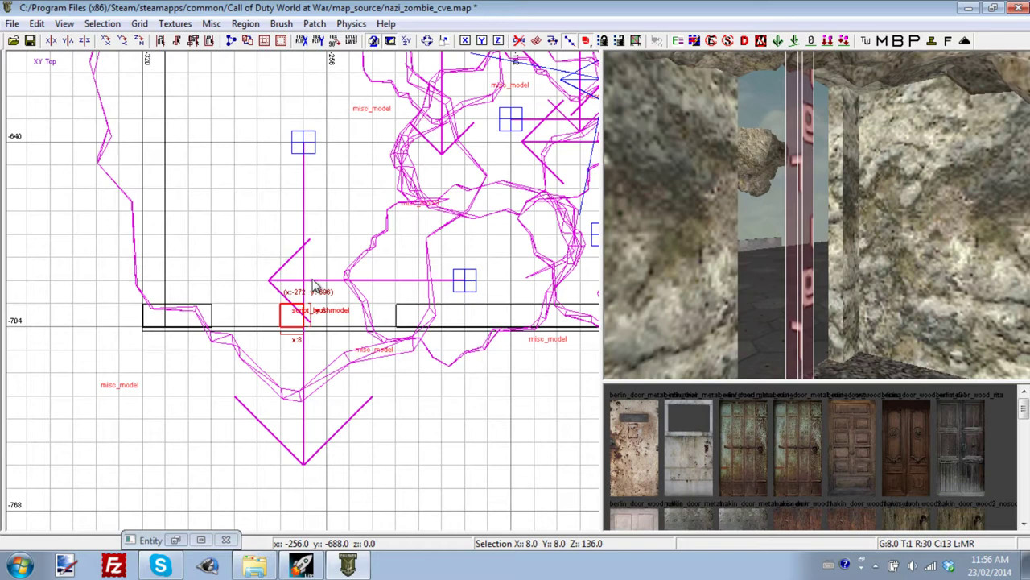
mouse_move(291, 323)
left_mouse_down()
mouse_move(225, 321)
mouse_move(405, 315)
left_mouse_up()
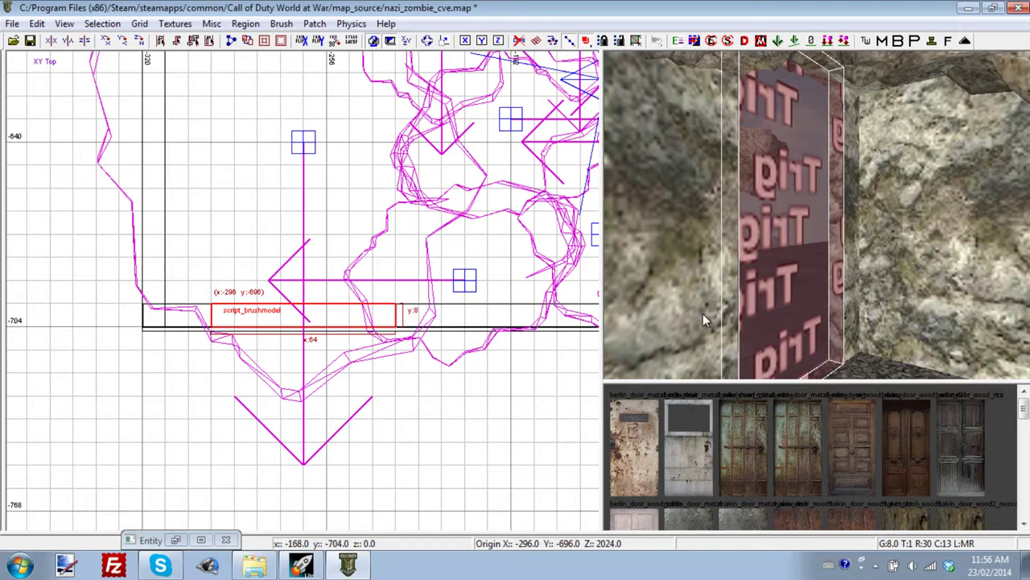
left_click(635, 435)
scroll(869, 237, "up", 2)
right_click_drag(868, 236, 868, 239)
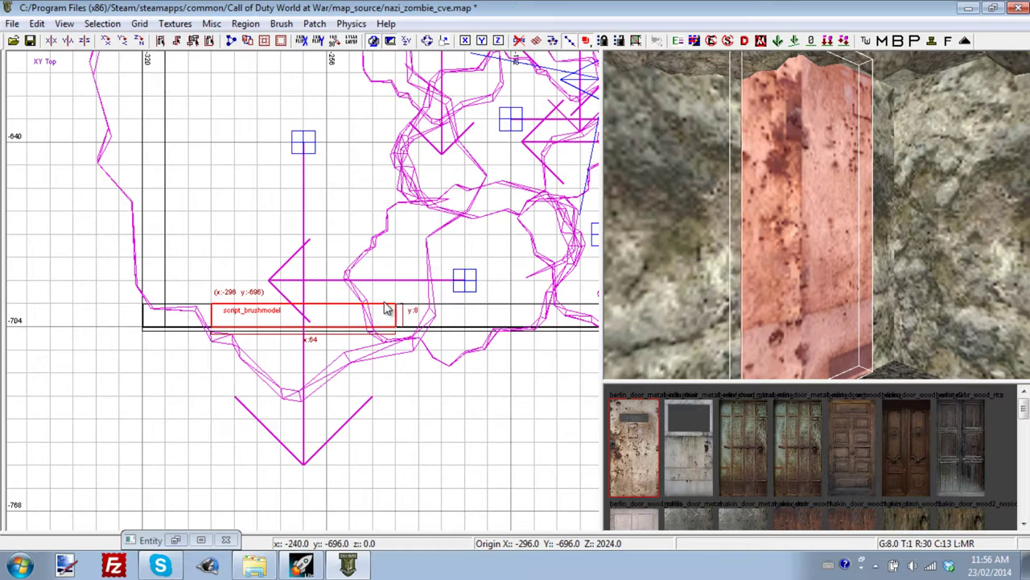
In the XZ front view, make the door brush 200 units high with its top at 2056, spanning the doorway from x -296
key("ctrl+Tab")
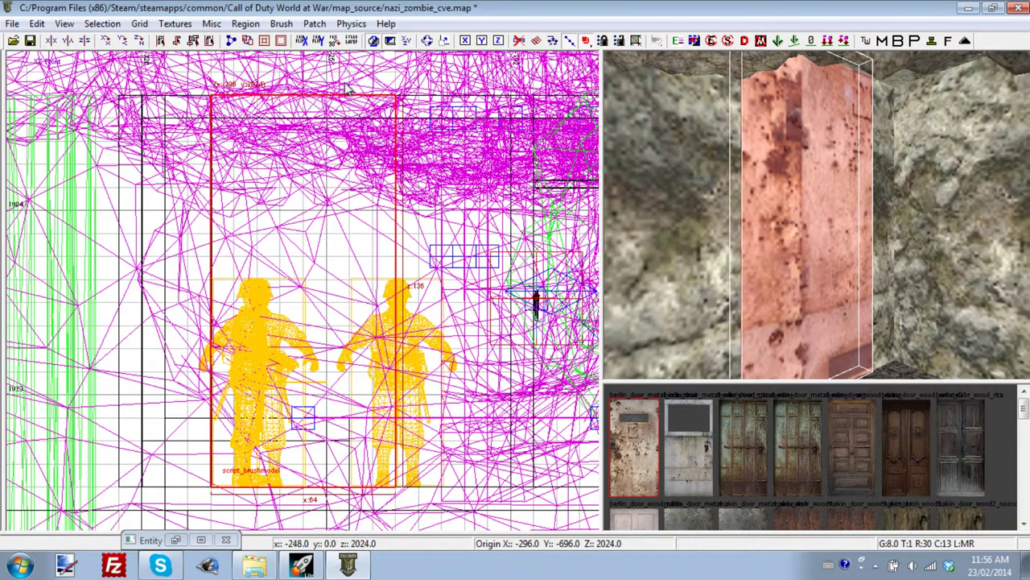
mouse_move(347, 89)
left_mouse_down()
mouse_move(348, 111)
mouse_move(339, 84)
mouse_move(339, 99)
left_mouse_up()
right_click_drag(351, 110, 349, 113)
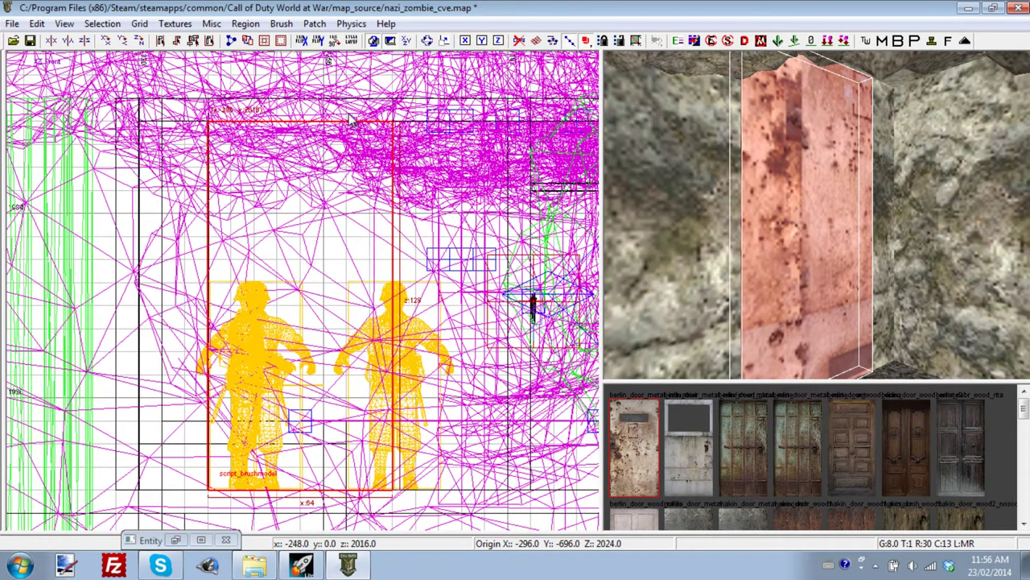
left_click_drag(343, 107, 346, 51)
right_click_drag(399, 220, 399, 250)
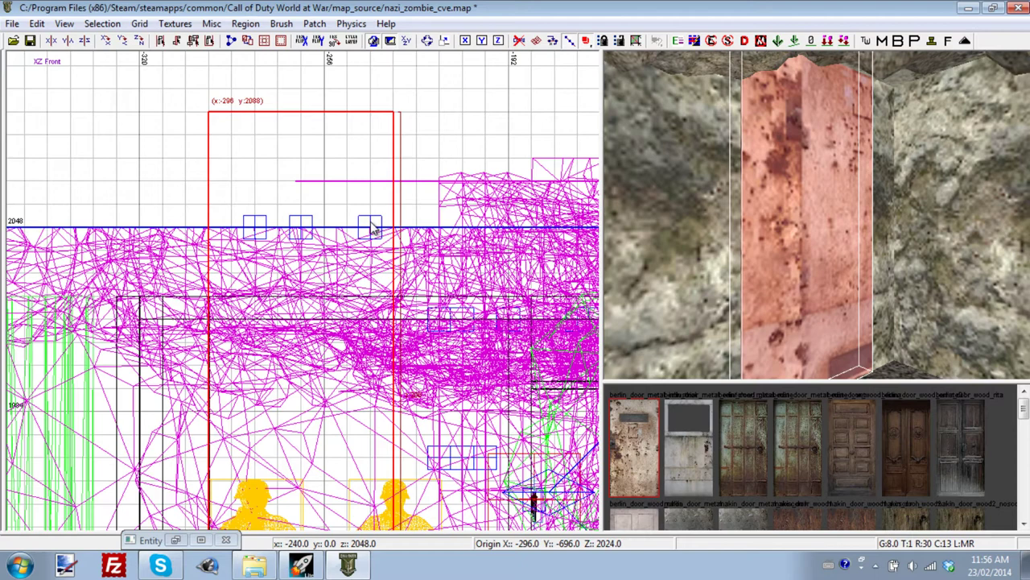
mouse_move(370, 222)
left_mouse_down()
mouse_move(354, 346)
mouse_move(351, 320)
mouse_move(326, 320)
mouse_move(383, 313)
left_mouse_up()
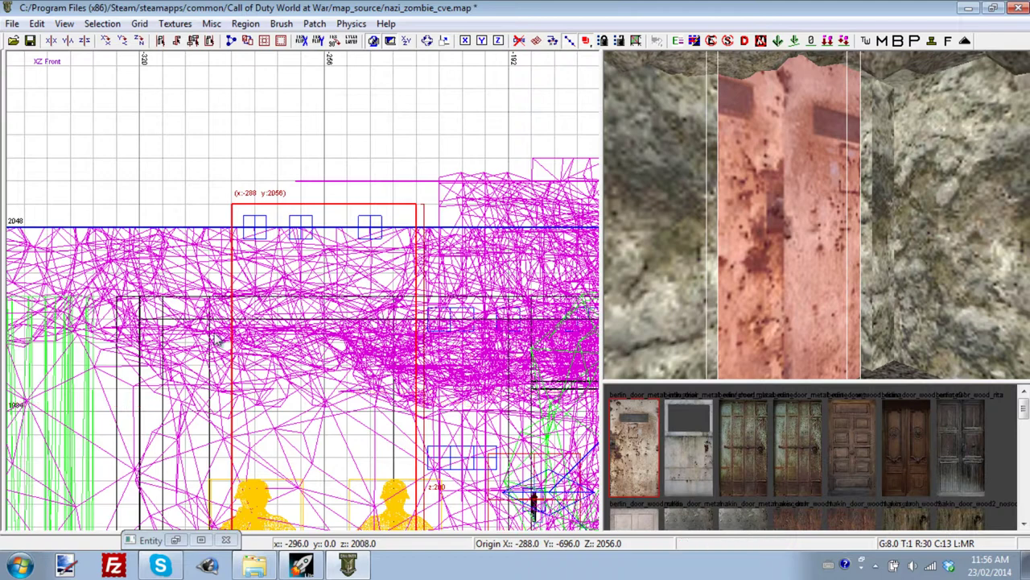
left_click_drag(216, 332, 159, 336)
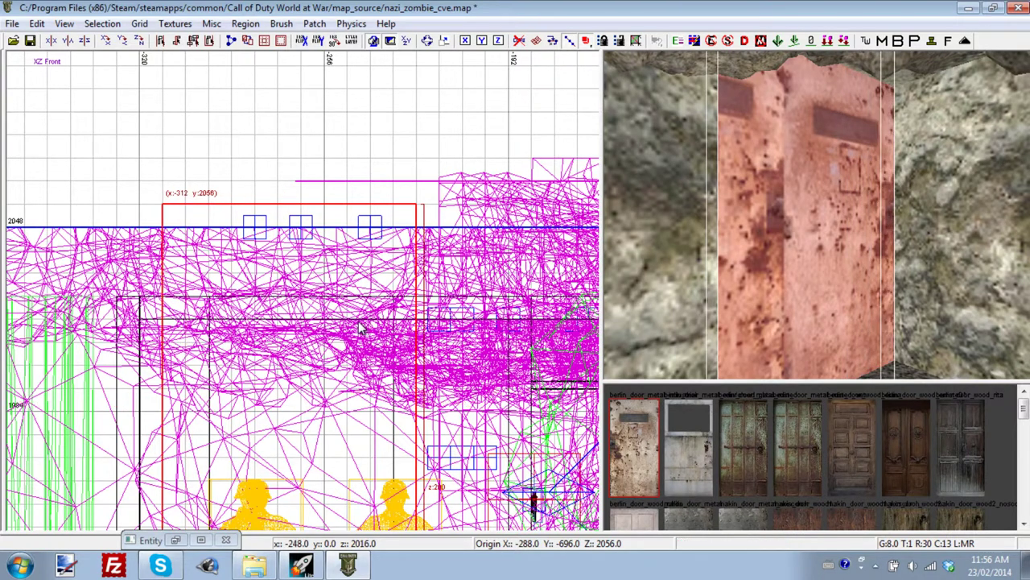
mouse_move(358, 321)
left_mouse_down()
mouse_move(314, 321)
mouse_move(403, 324)
mouse_move(324, 329)
left_mouse_up()
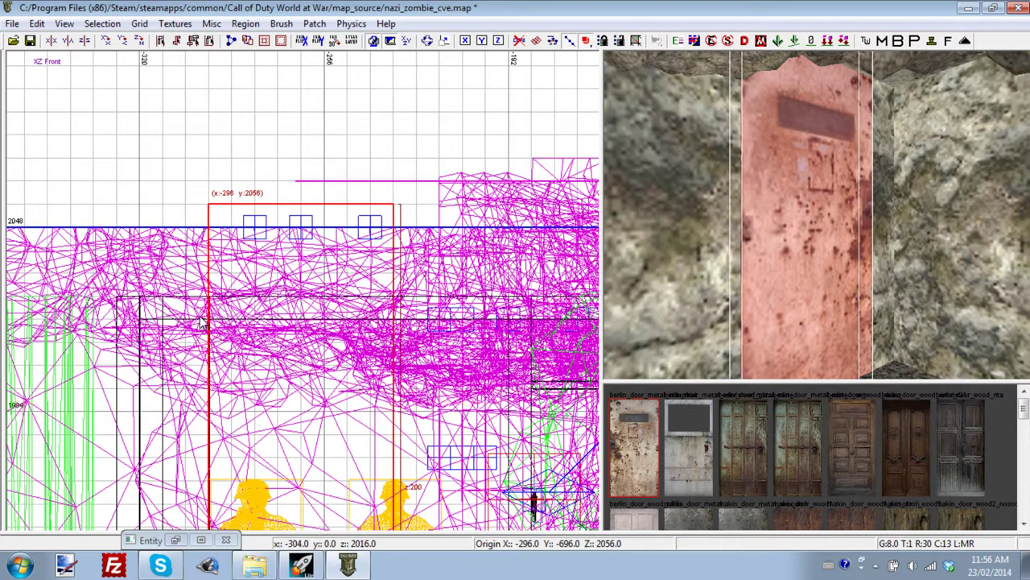
Deselect the door brush and inspect the fit of the door and its texture in the 3D view
key("Escape")
scroll(805, 256, "up", 5)
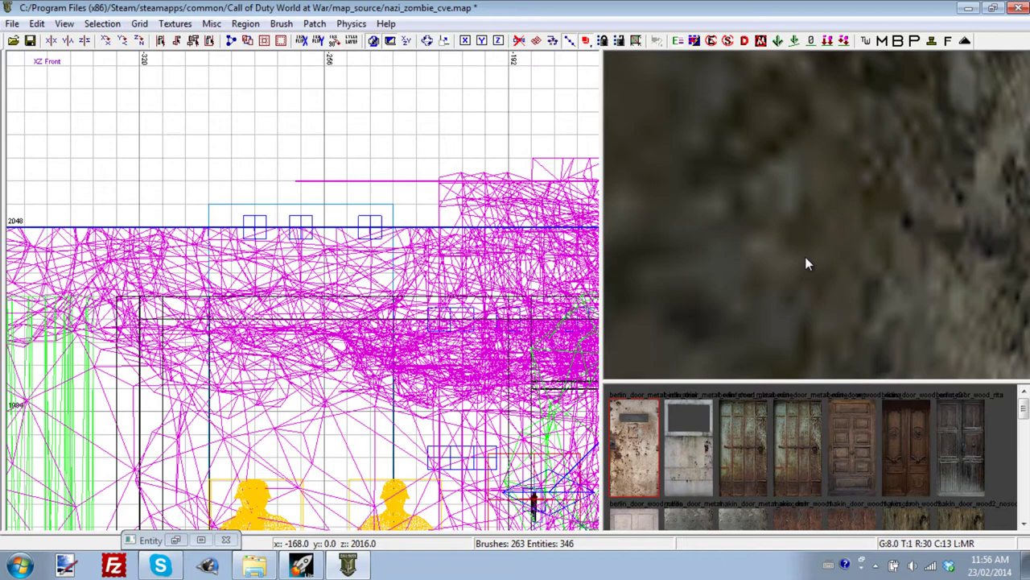
scroll(805, 256, "down", 6)
mouse_move(806, 255)
right_mouse_down()
mouse_move(793, 255)
mouse_move(805, 256)
right_mouse_up()
key("Up")
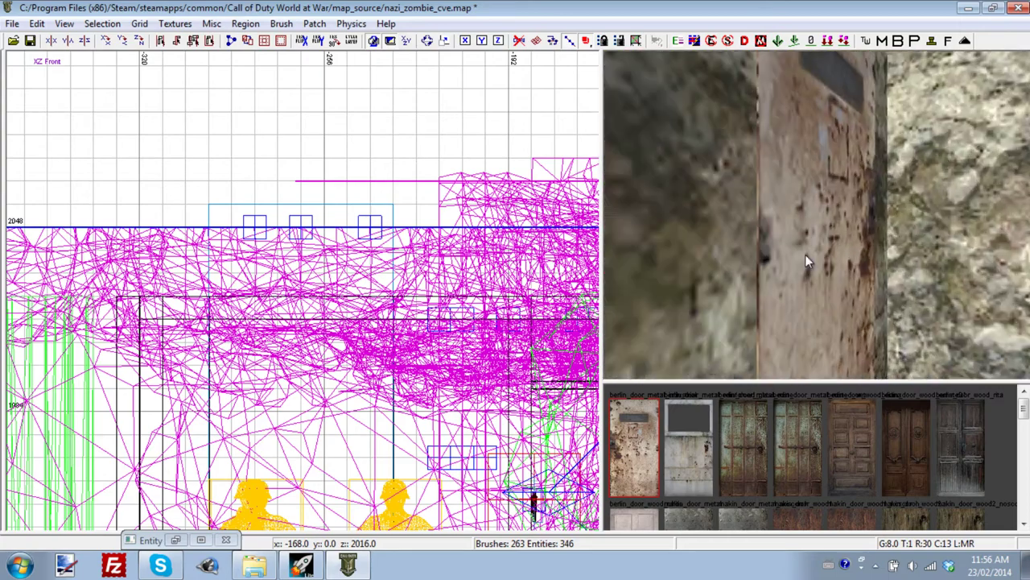
key("Down")
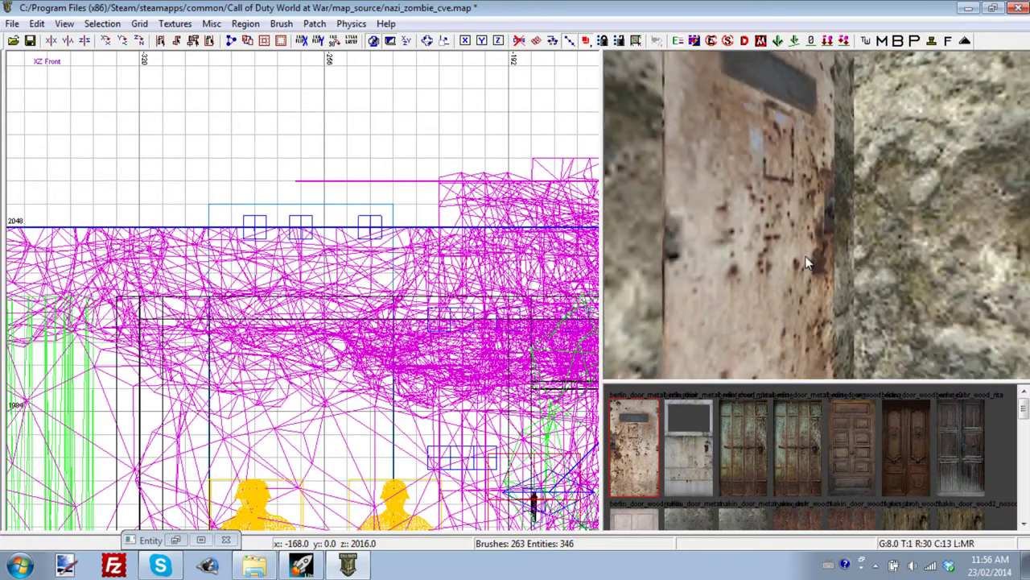
right_click_drag(805, 255, 812, 263)
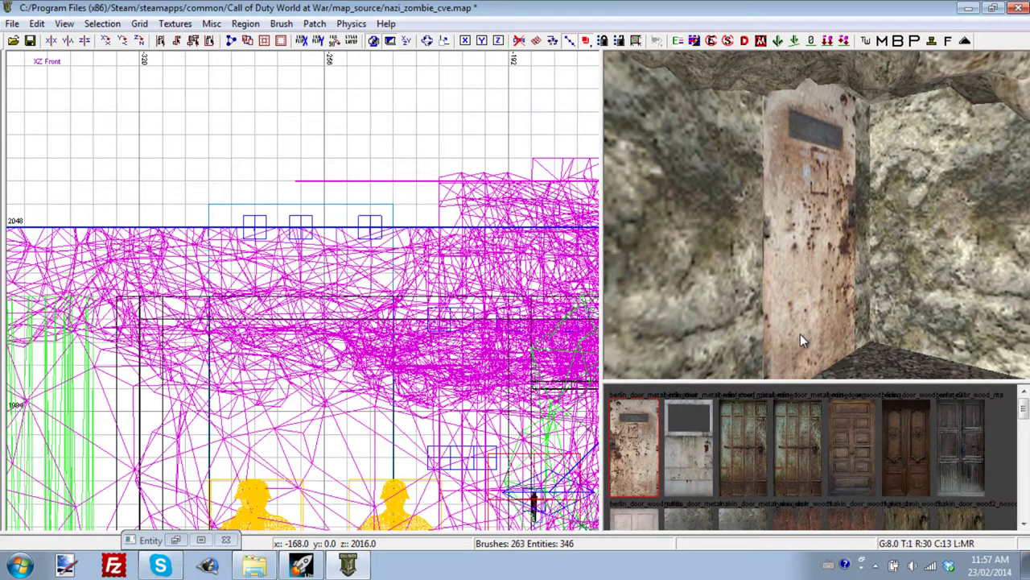
Open the door brush's entity properties and enter the key script_vector with the value 180 0 0
left_click(810, 288, "shift")
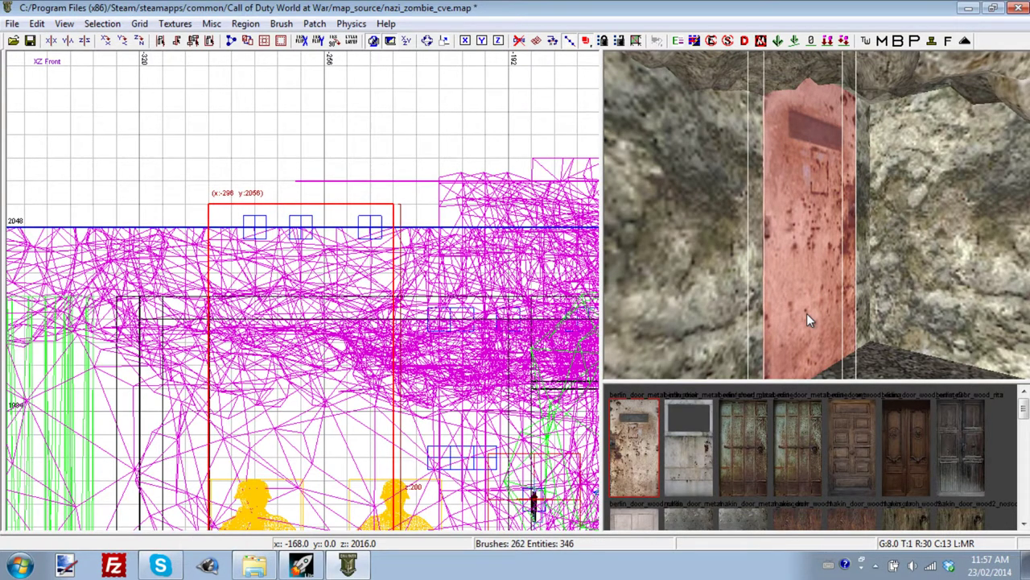
key("n")
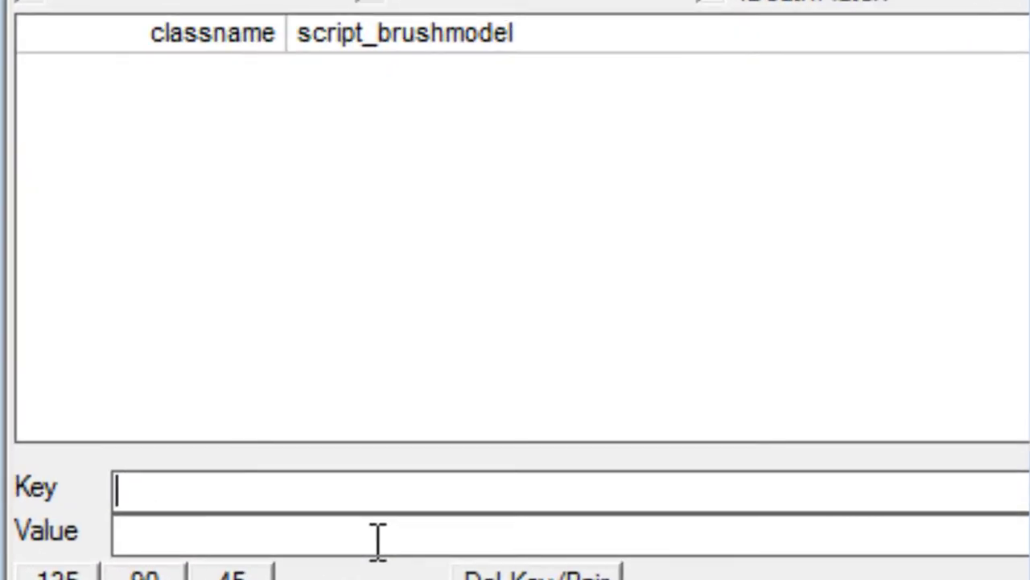
type("script_")
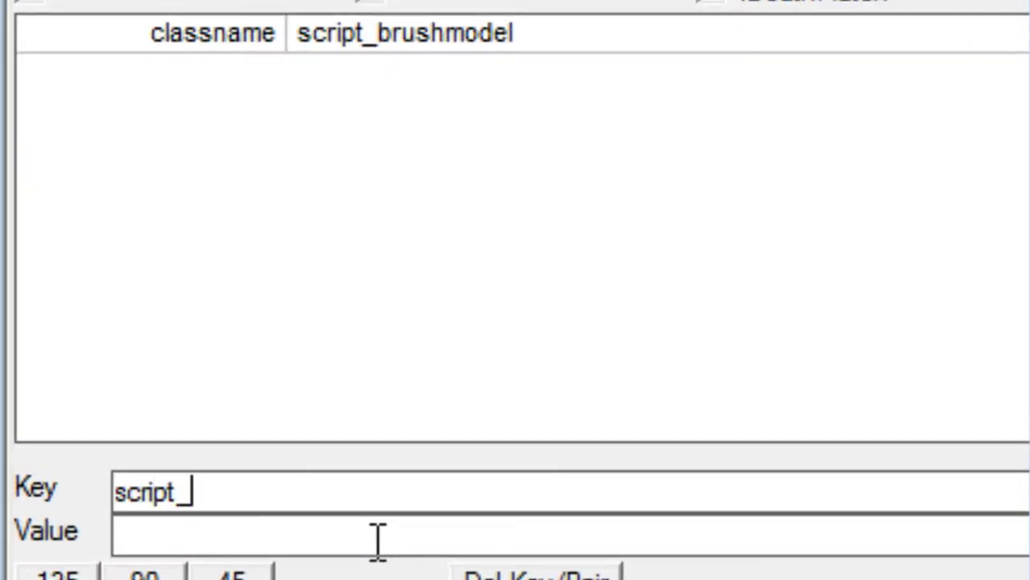
type("vector")
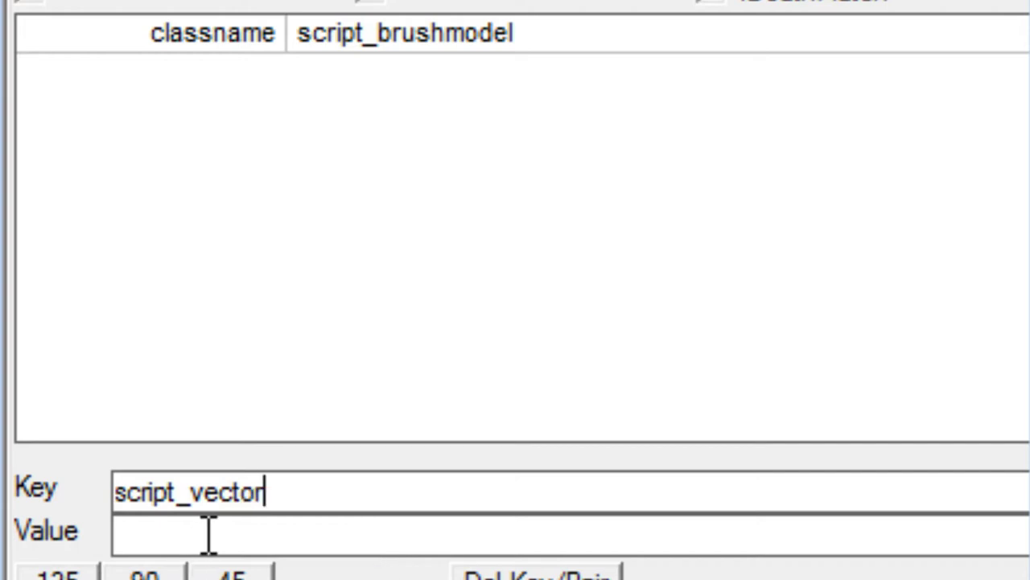
left_click(248, 538)
type("180 0 0")
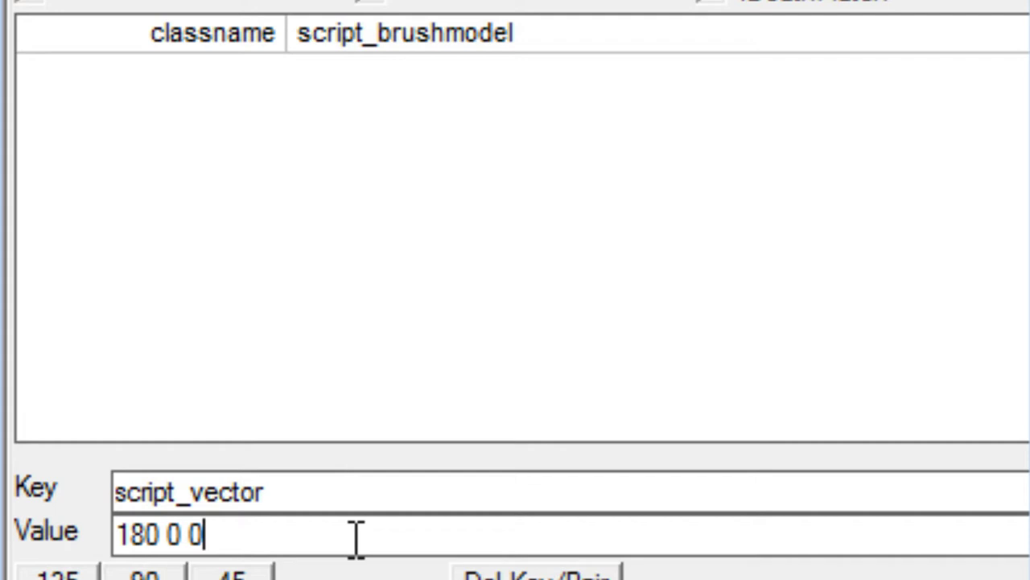
left_click_drag(356, 540, 17, 502)
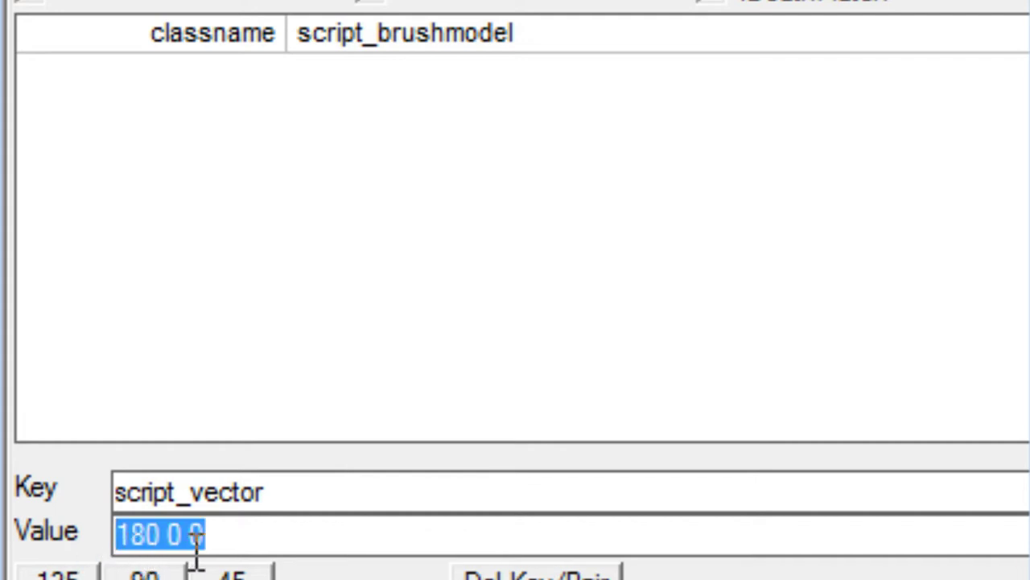
left_click(230, 531)
left_click_drag(158, 534, 75, 540)
left_click(118, 534)
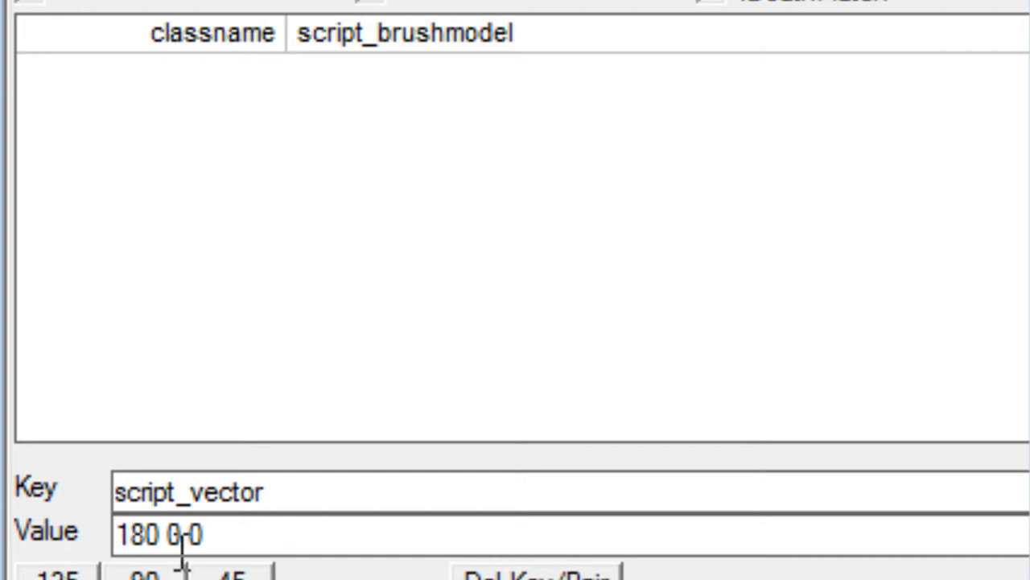
left_click_drag(166, 534, 119, 534)
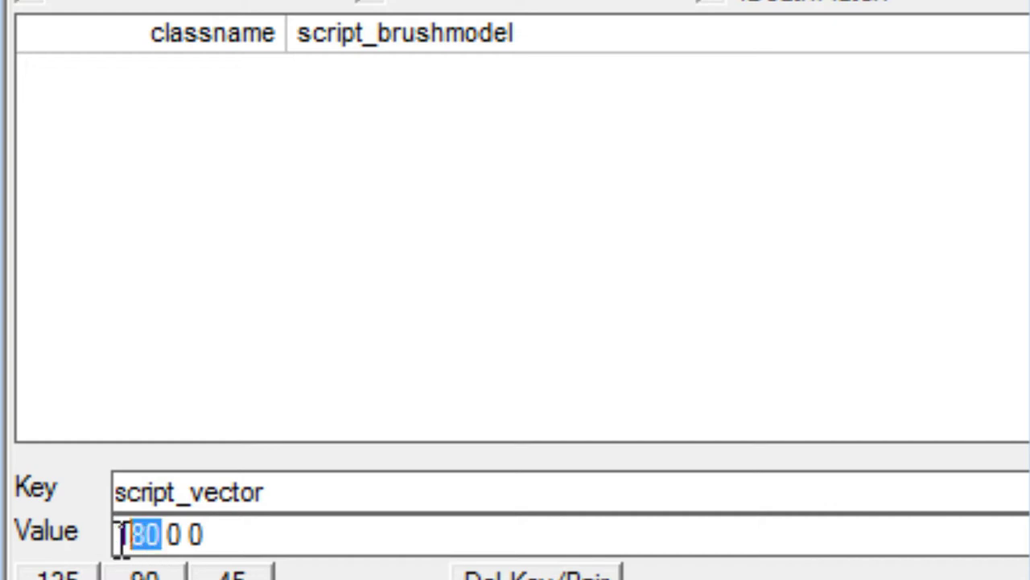
double_click(176, 534)
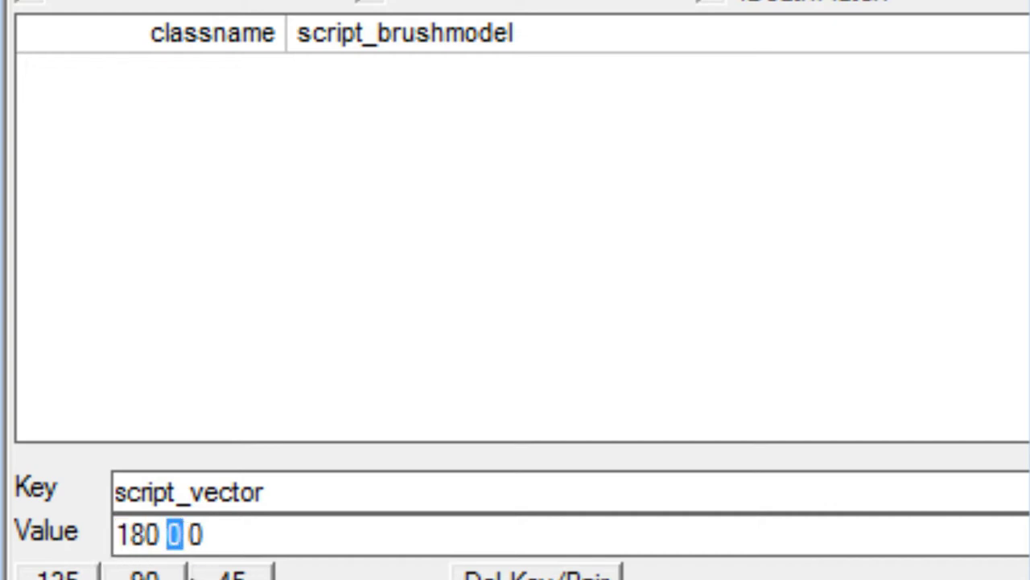
double_click(195, 535)
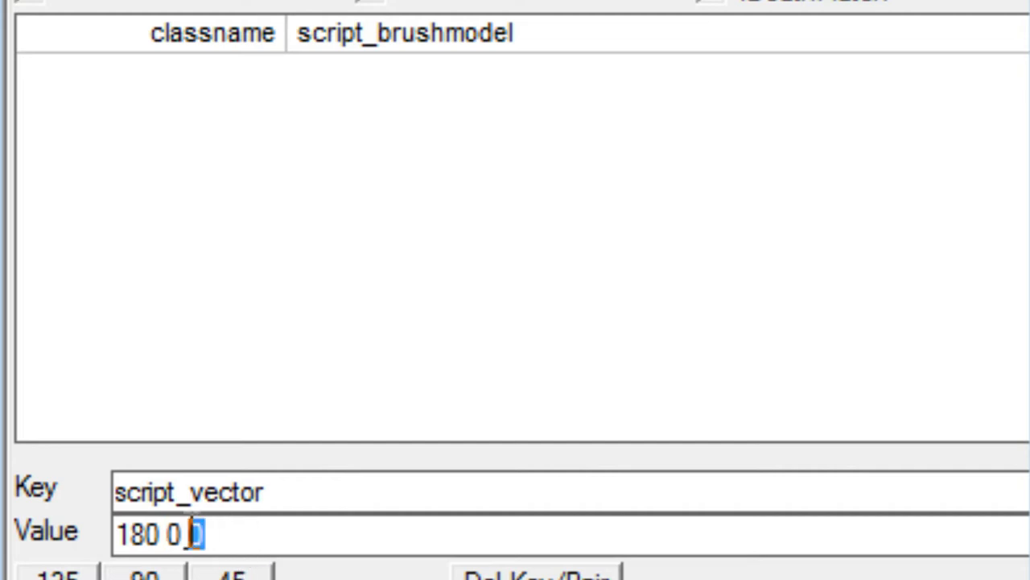
left_click(216, 535)
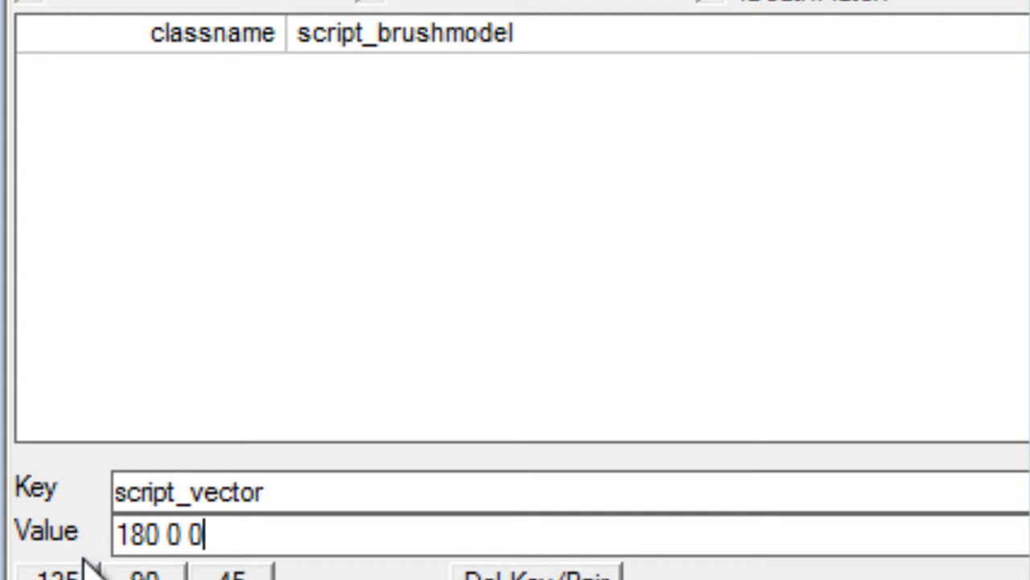
Apply the script_vector pair to the door entity and add the key targetname with the value mydoor
key("Return")
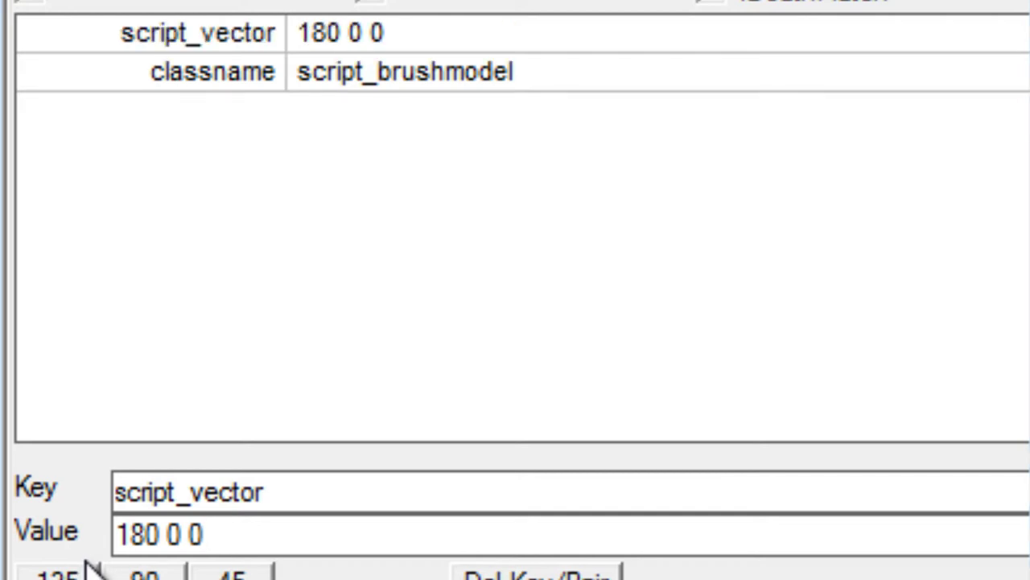
double_click(421, 504)
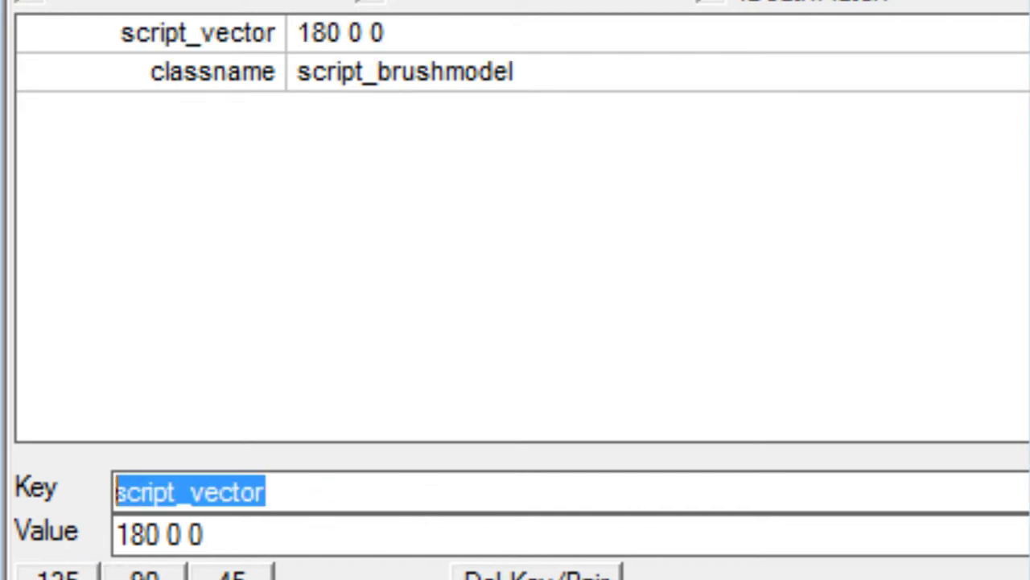
type("targetname")
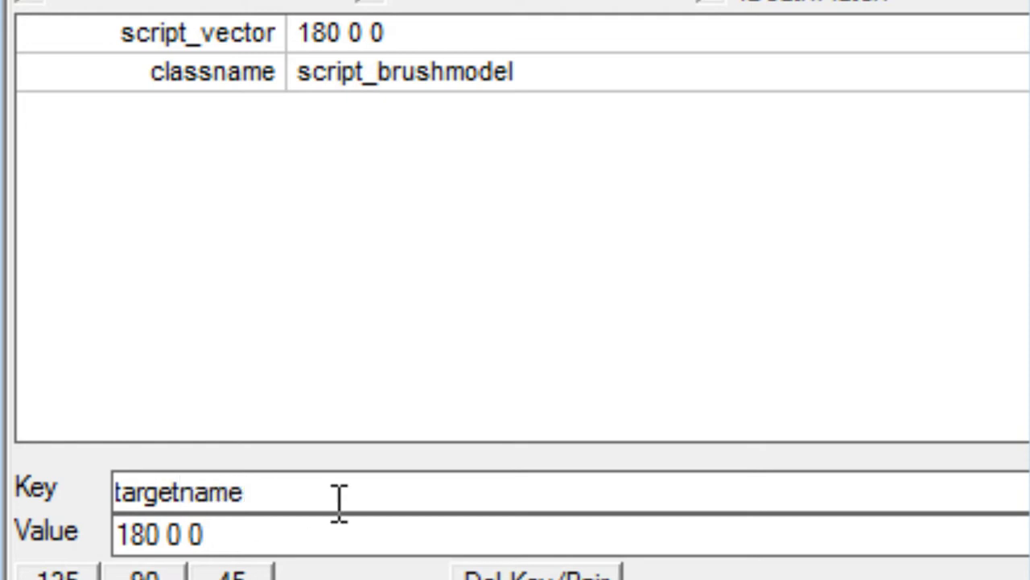
key("Tab")
type("mydoor")
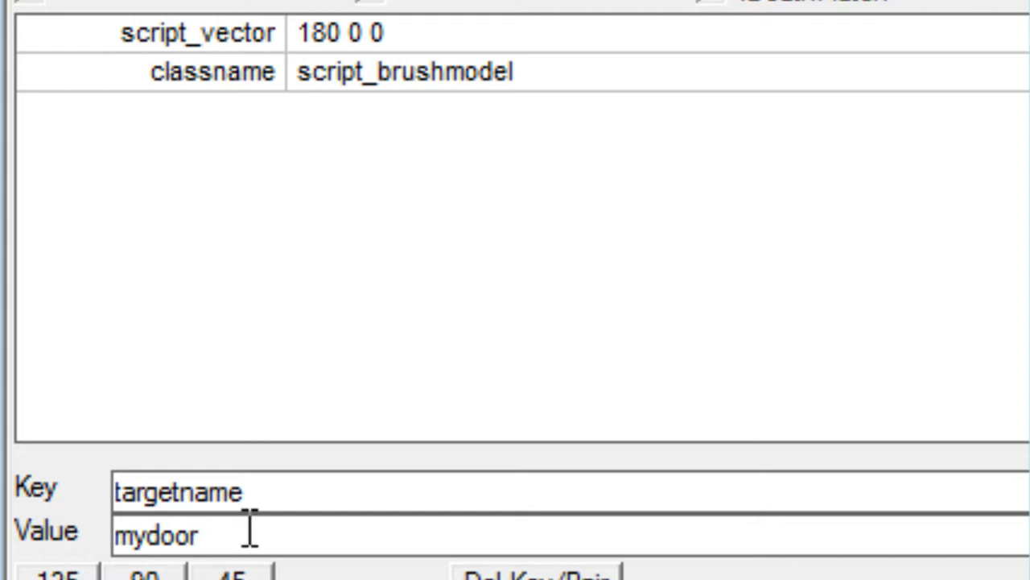
key("Return")
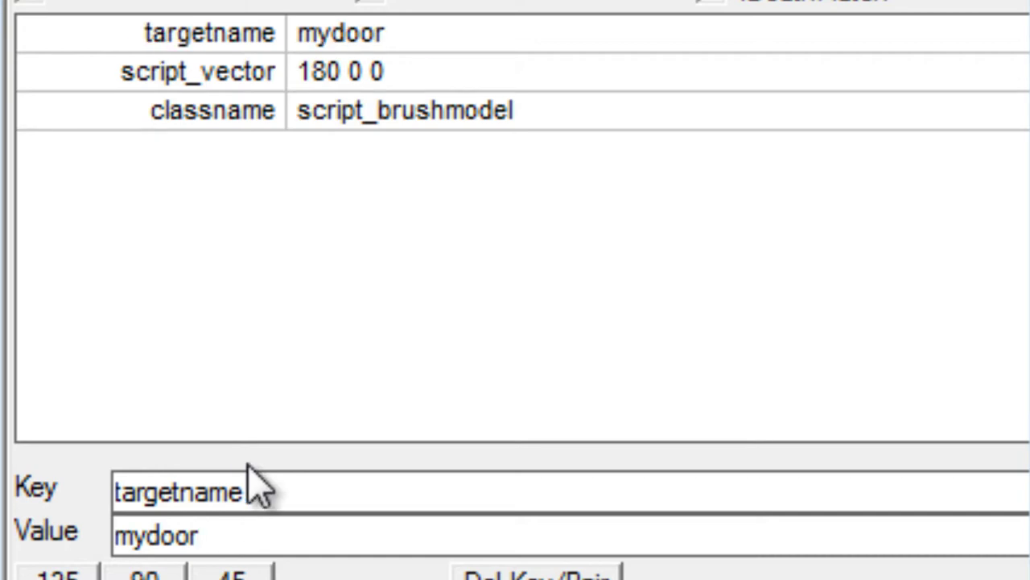
Add the key spawnflags with the value 1 to the door entity and minimise its properties window
left_click_drag(289, 487, 116, 491)
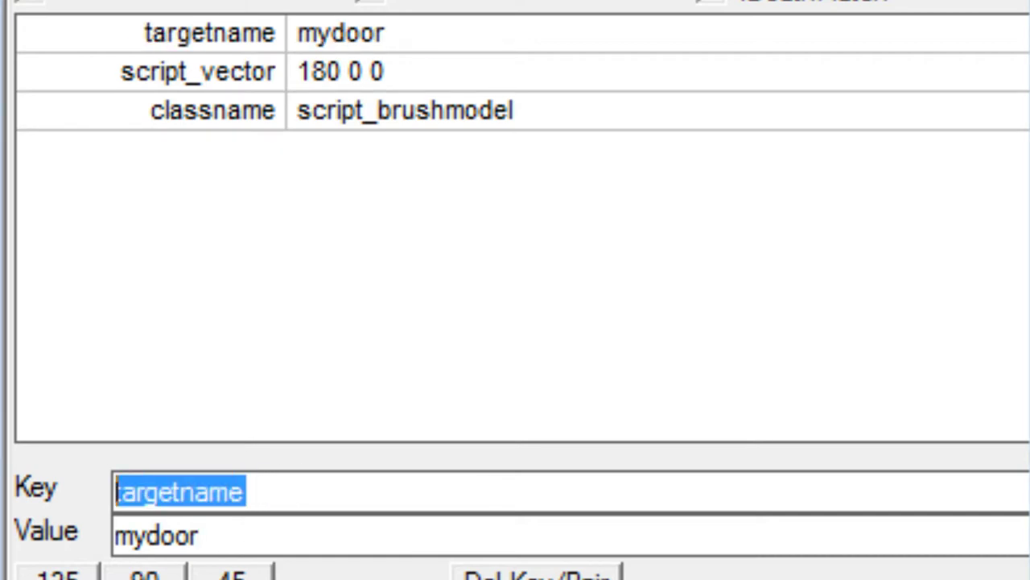
type("spawnflags")
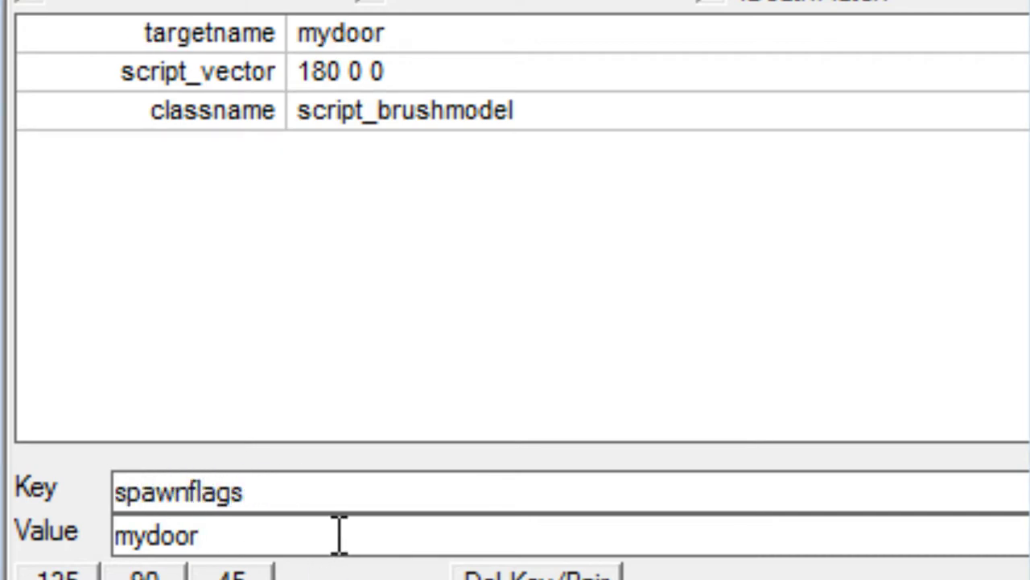
double_click(340, 534)
type("1")
key("Return")
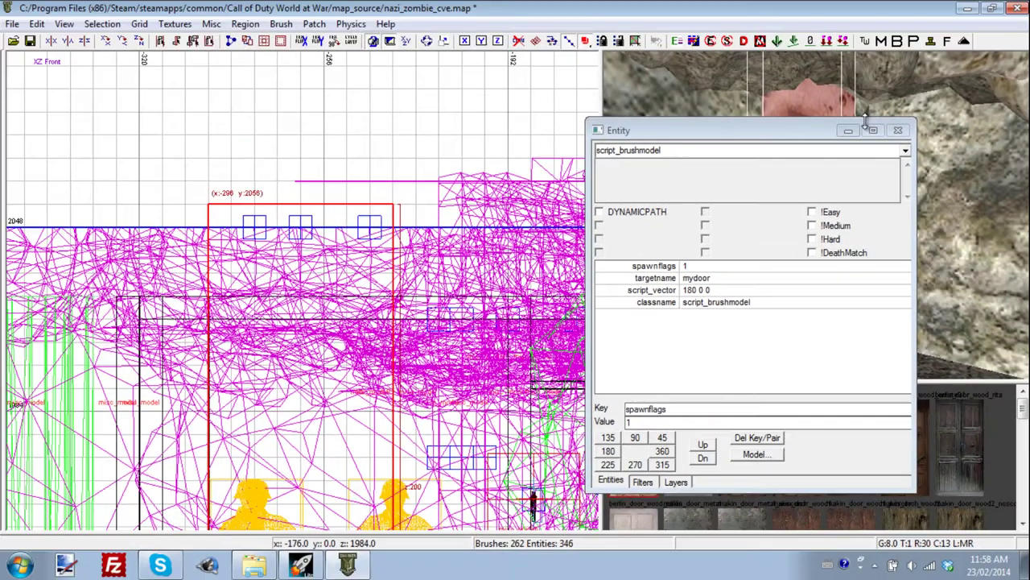
left_click(847, 129)
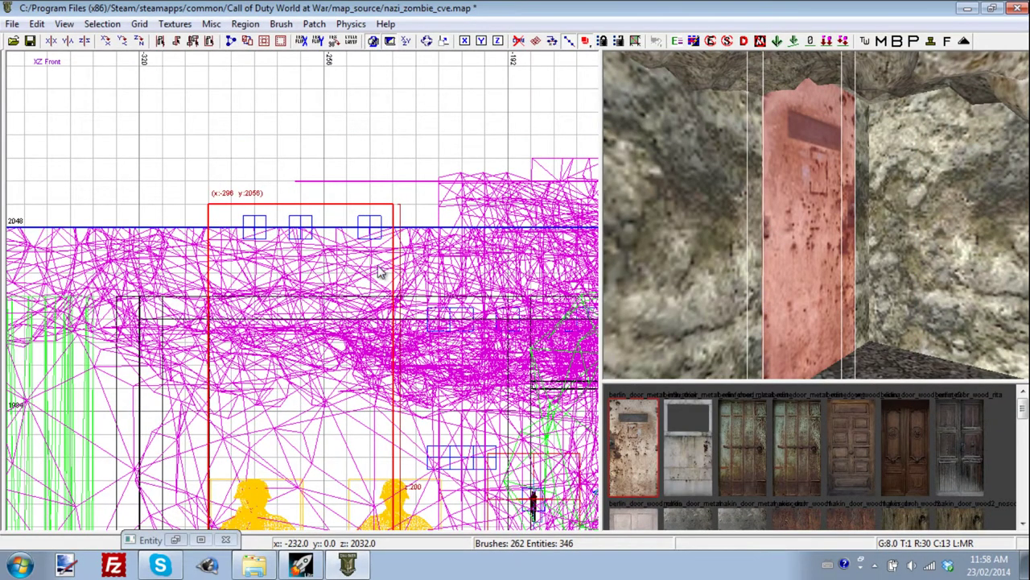
In the XZ front view, shrink the door brush to 128 units high with its top at 2016, deselect it and inspect its fit
left_click_drag(323, 190, 322, 300)
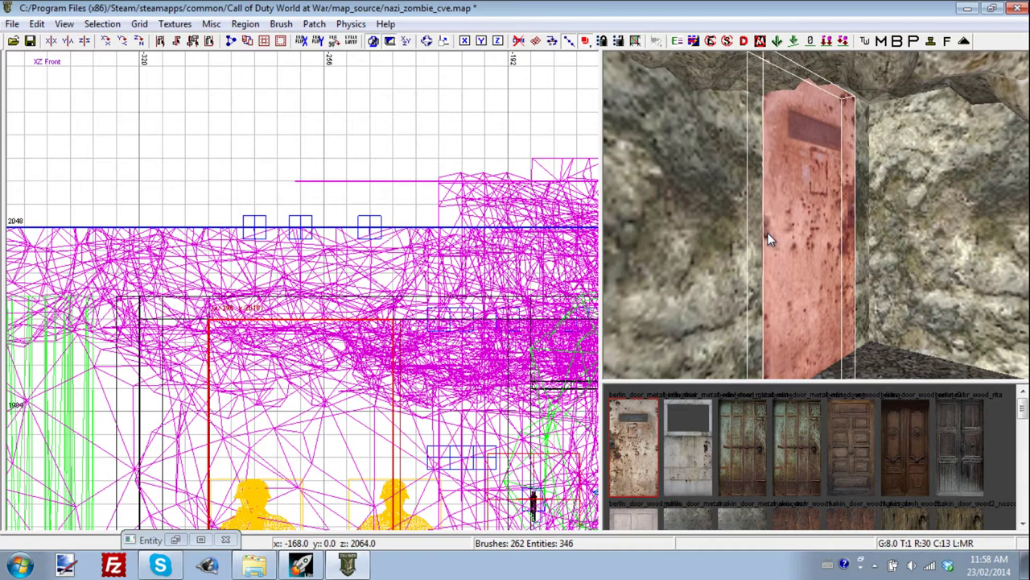
mouse_move(375, 360)
right_mouse_down()
mouse_move(362, 372)
mouse_move(363, 363)
right_mouse_up()
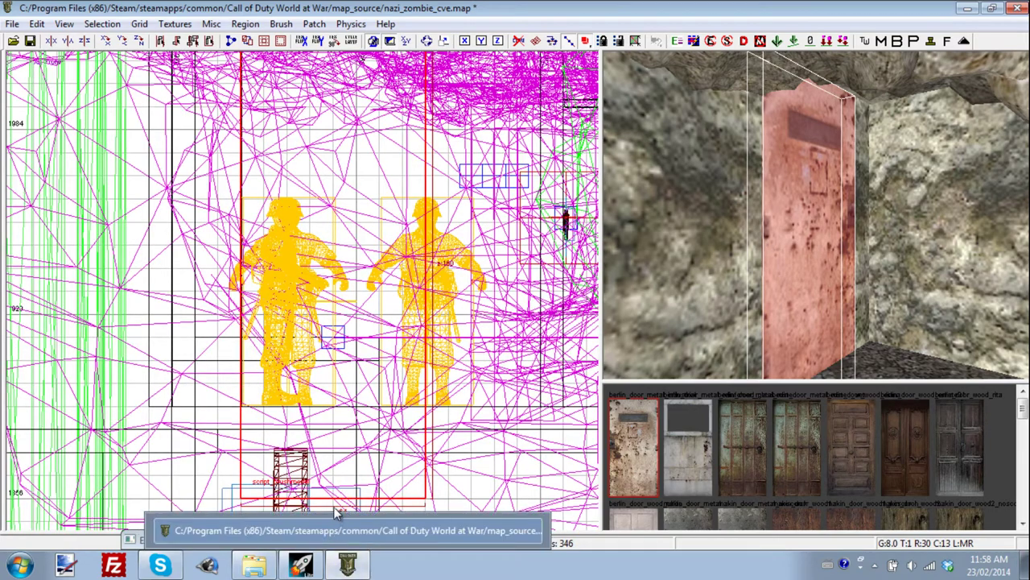
left_click_drag(335, 505, 342, 405)
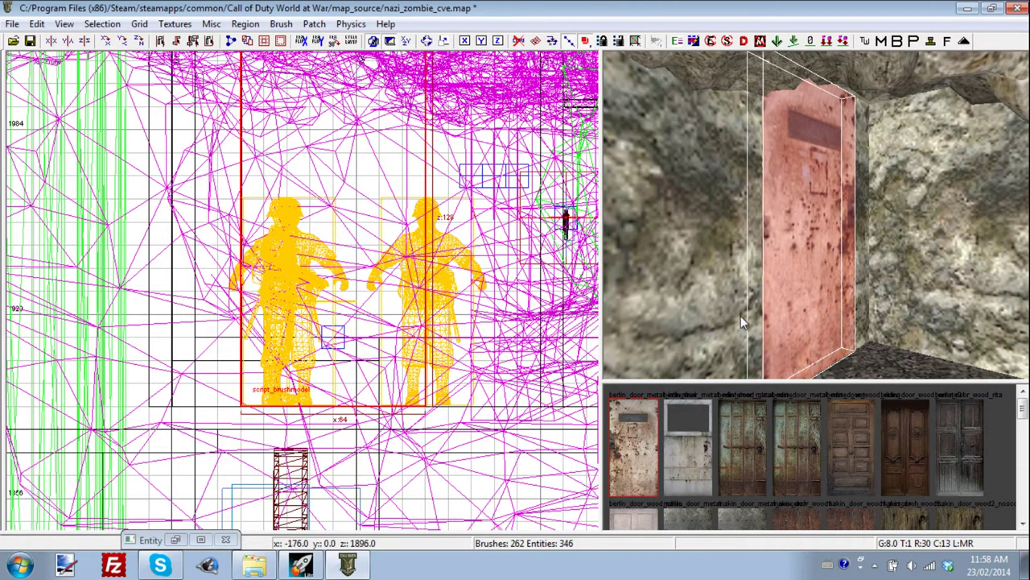
key("Escape")
right_click_drag(741, 316, 812, 272)
scroll(812, 274, "up", 2)
scroll(812, 275, "down", 1)
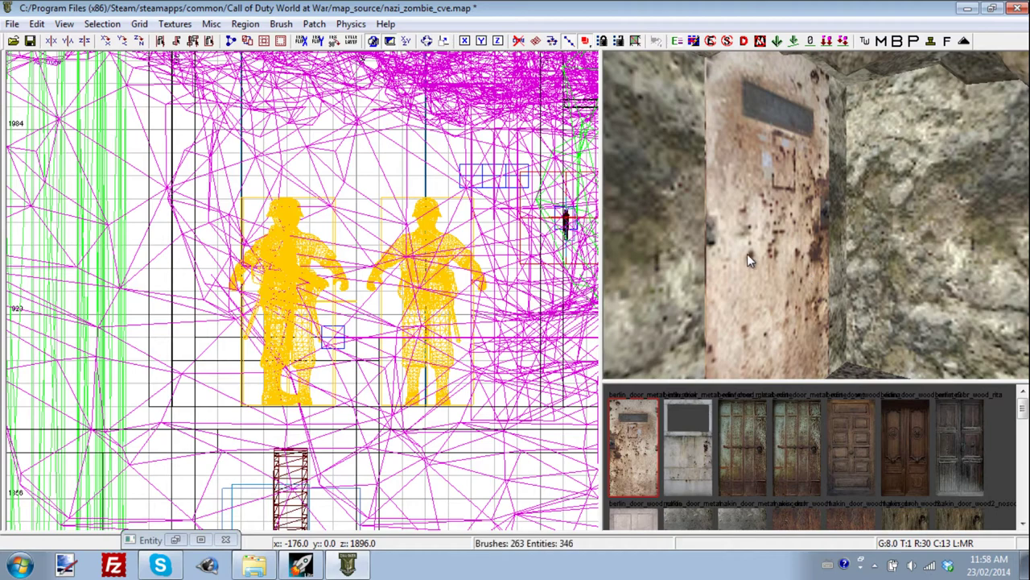
In the XY top view, create an 8 x 8 unit brush just inside the doorway and turn it into a trigger_use entity
right_click_drag(439, 321, 460, 294)
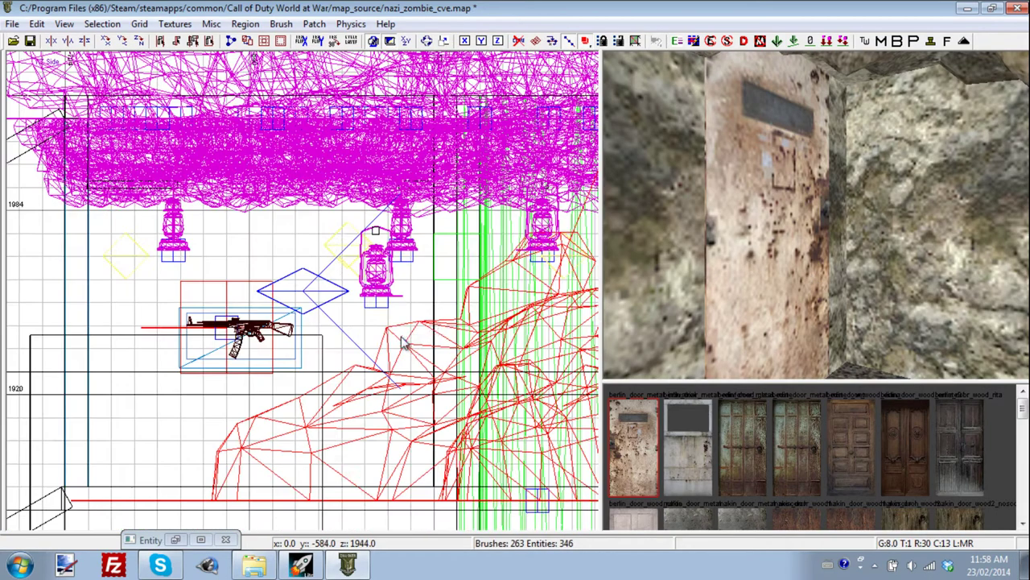
key("ctrl+Tab")
scroll(368, 350, "down", 4)
right_click_drag(350, 357, 389, 288)
scroll(338, 366, "up", 2)
right_click_drag(304, 339, 350, 348)
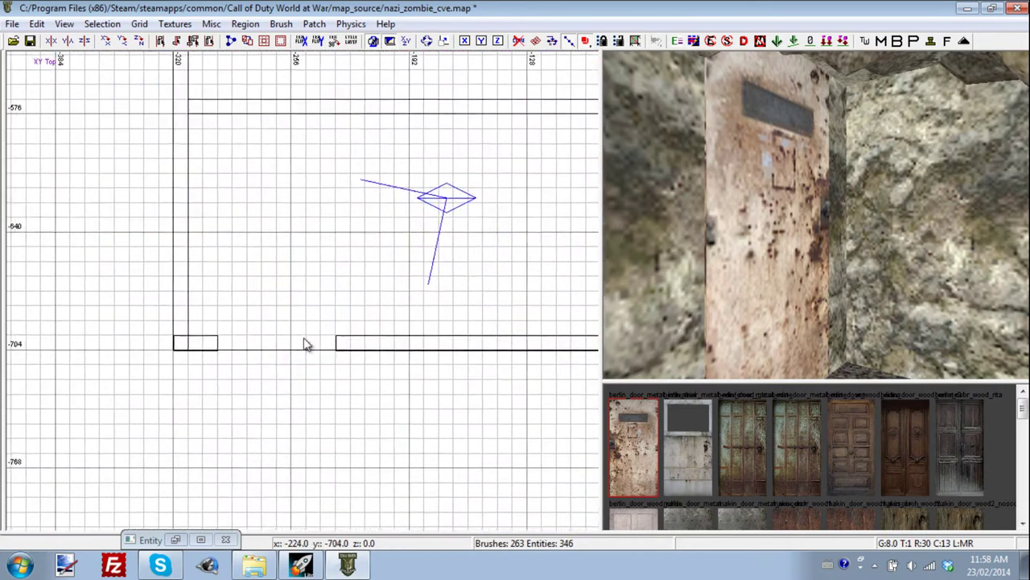
right_click(275, 315)
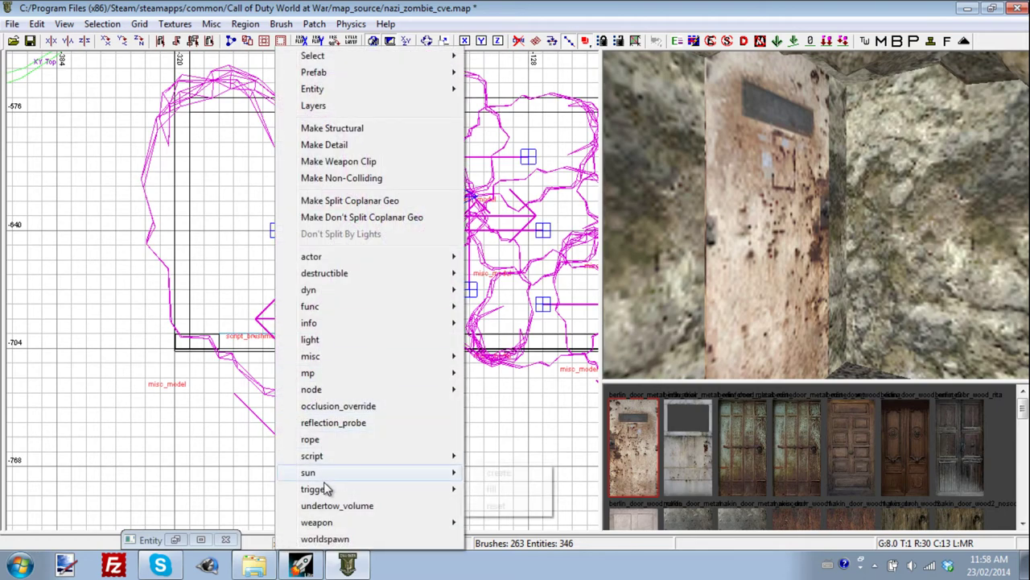
mouse_move(478, 488)
left_click(480, 546)
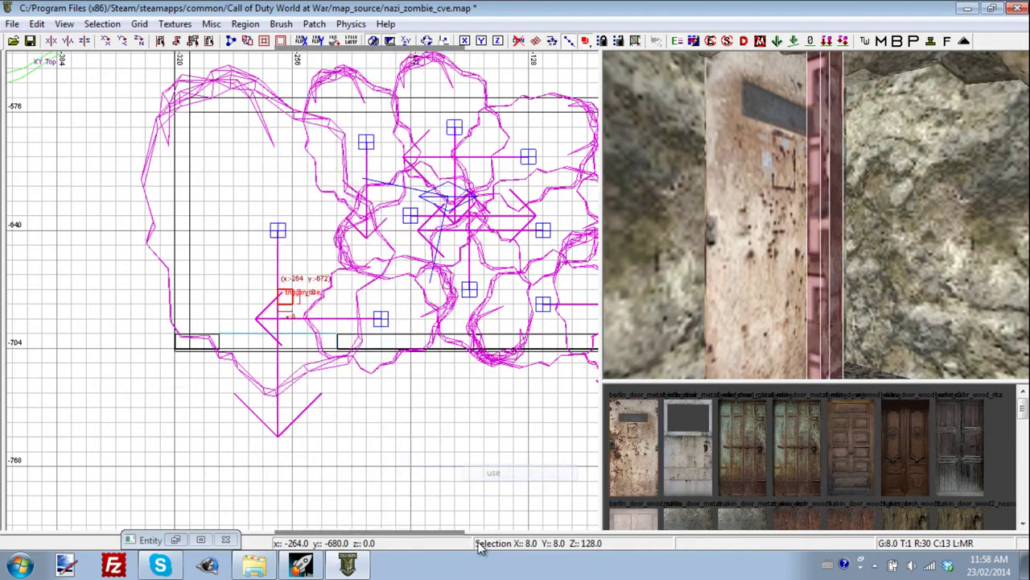
Widen the trigger to 64 units, keeping it 8 units deep, and place it against the door at x -296, y -688
mouse_move(335, 334)
left_mouse_down()
mouse_move(288, 357)
mouse_move(393, 352)
left_mouse_up()
right_click_drag(788, 237, 788, 227)
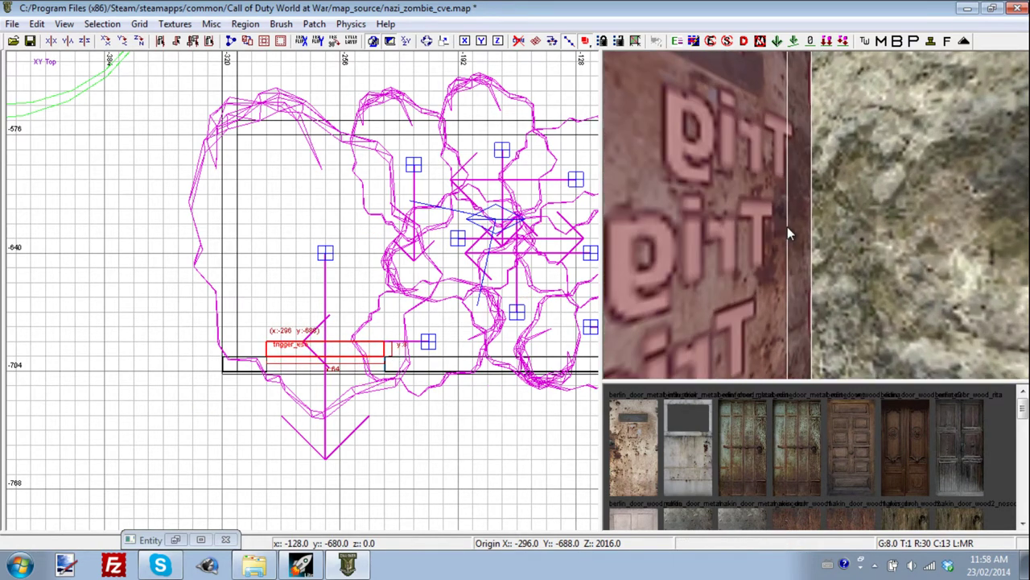
scroll(787, 226, "down", 3)
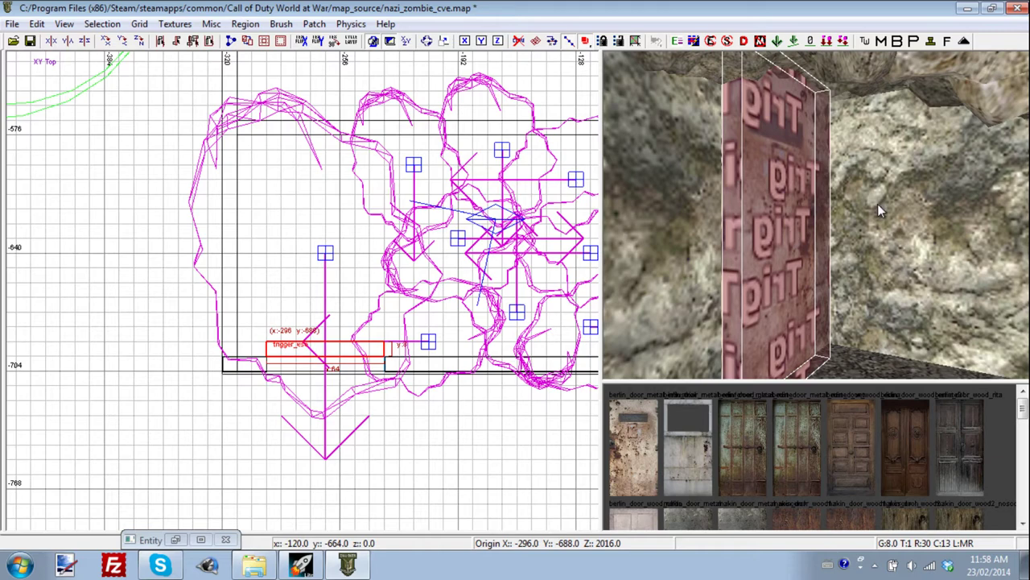
In the XZ front view, try shrinking the trigger to a low band across the middle of the door, and undo the resizing
key("ctrl+Tab")
left_click_drag(327, 166, 327, 314)
mouse_move(321, 435)
left_mouse_down()
mouse_move(336, 349)
mouse_move(330, 300)
mouse_move(316, 405)
left_mouse_up()
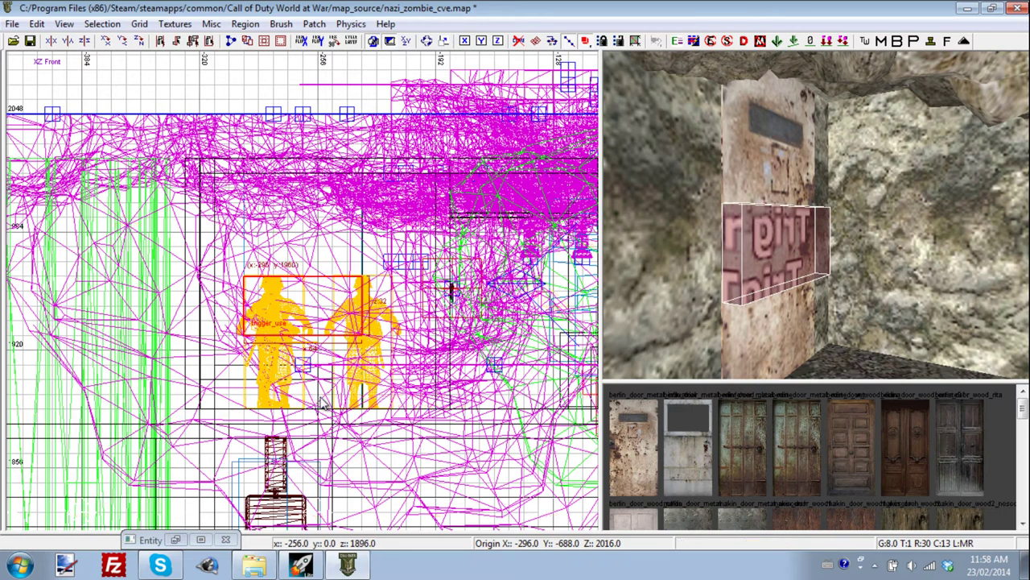
key("ctrl+z")
key("ctrl+z")
key("ctrl+z")
key("ctrl+z")
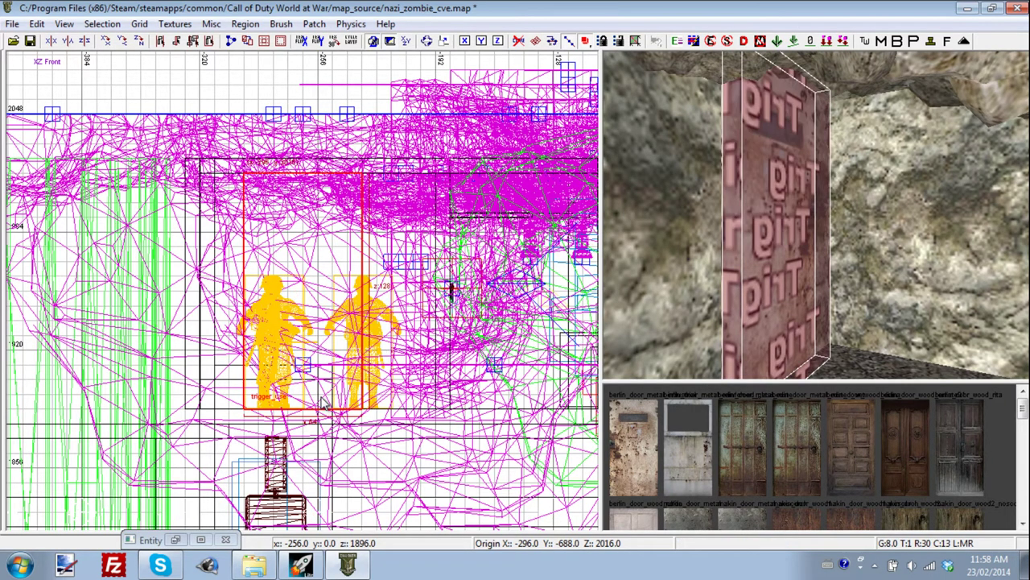
Reselect only the trigger brush, open its entity properties and add the key script_noteworthy with the value magic_door
key("Escape")
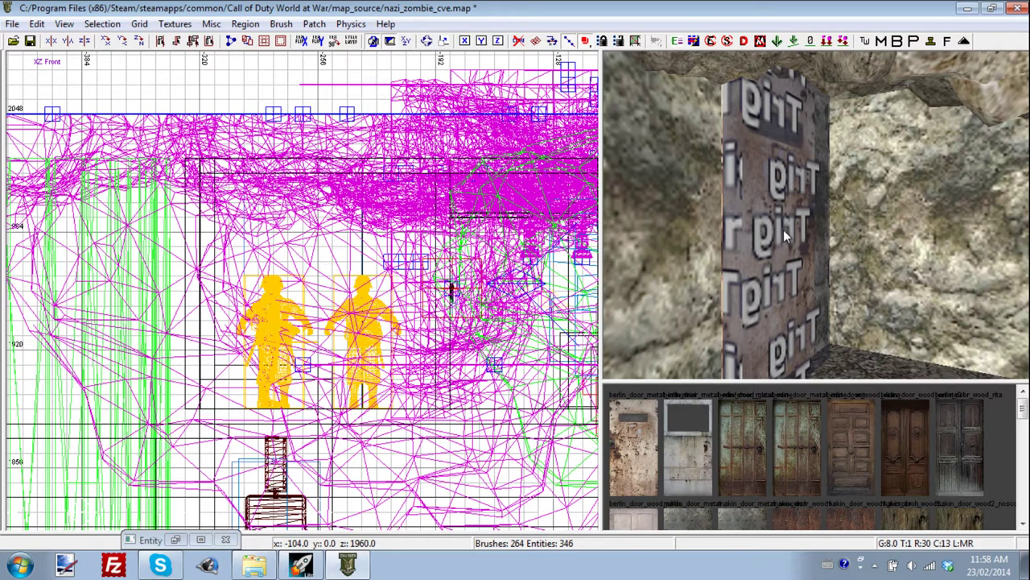
scroll(781, 235, "up", 5)
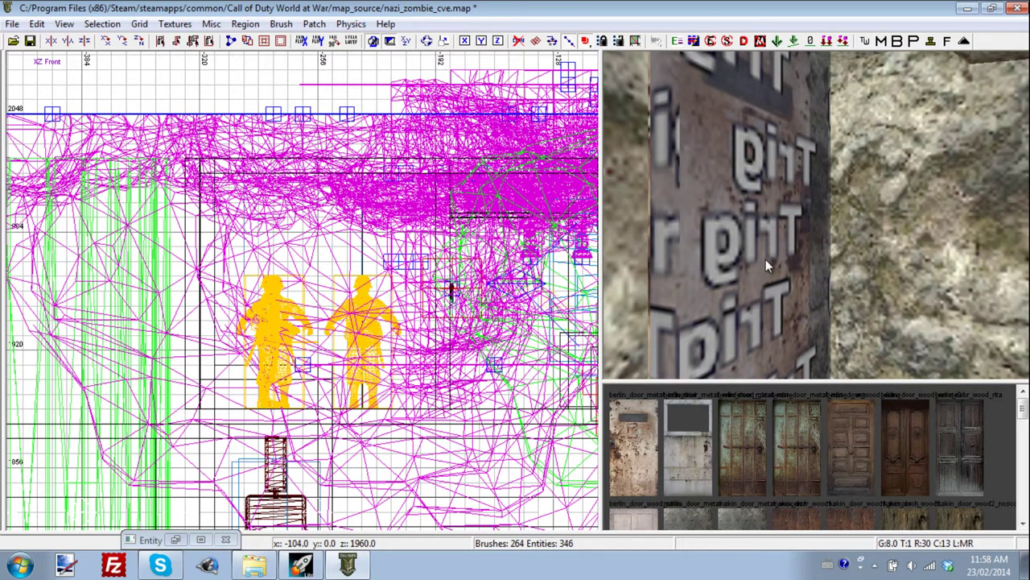
left_click(747, 246, "shift")
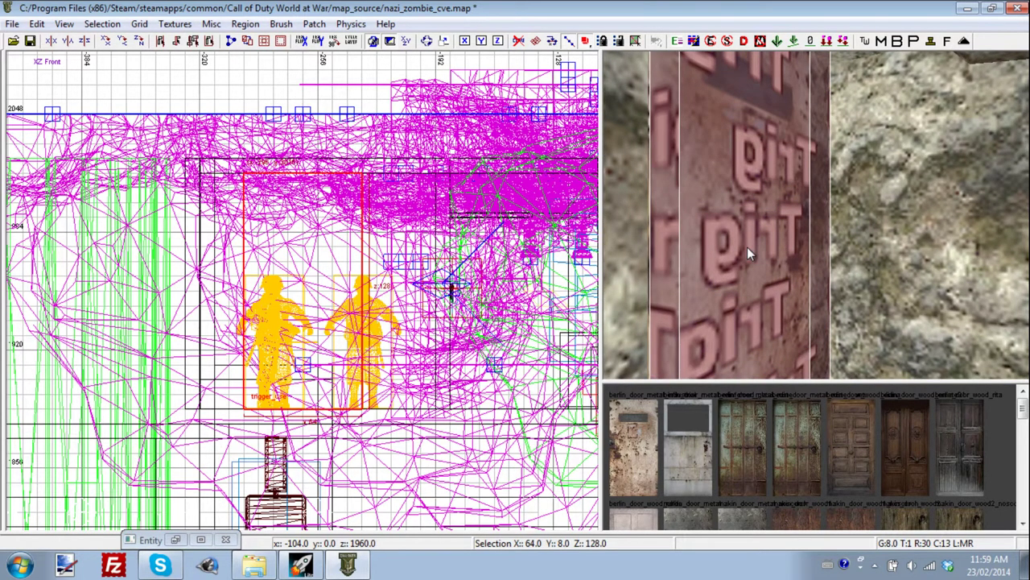
key("n")
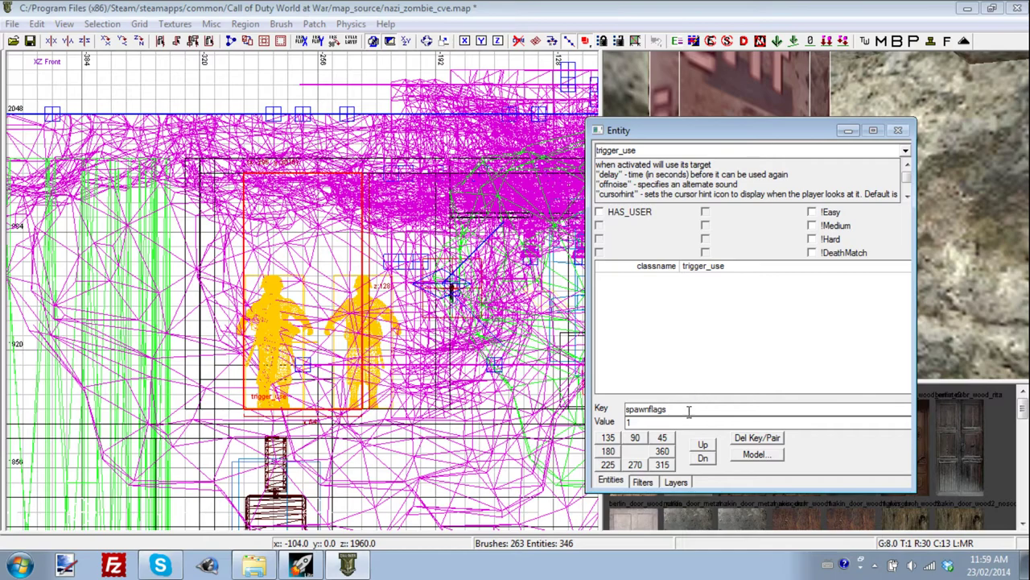
left_click_drag(687, 409, 310, 462)
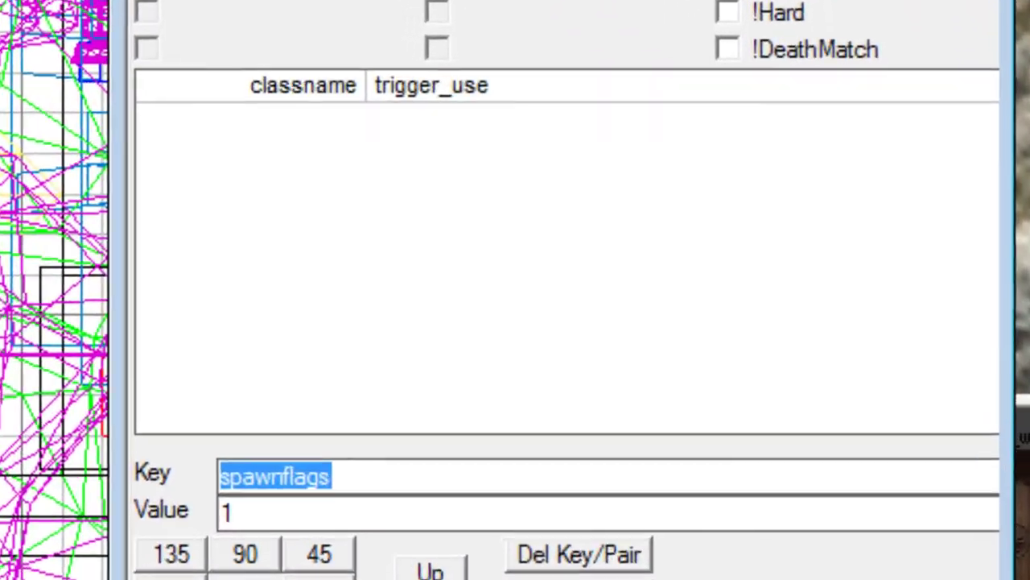
type("script_noteworthy")
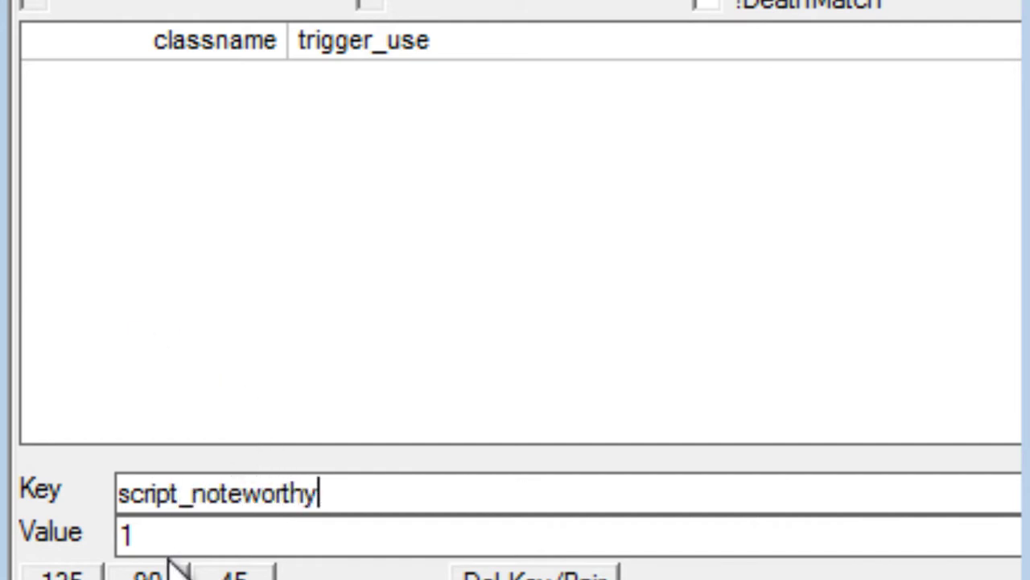
key("Tab")
key("BackSpace")
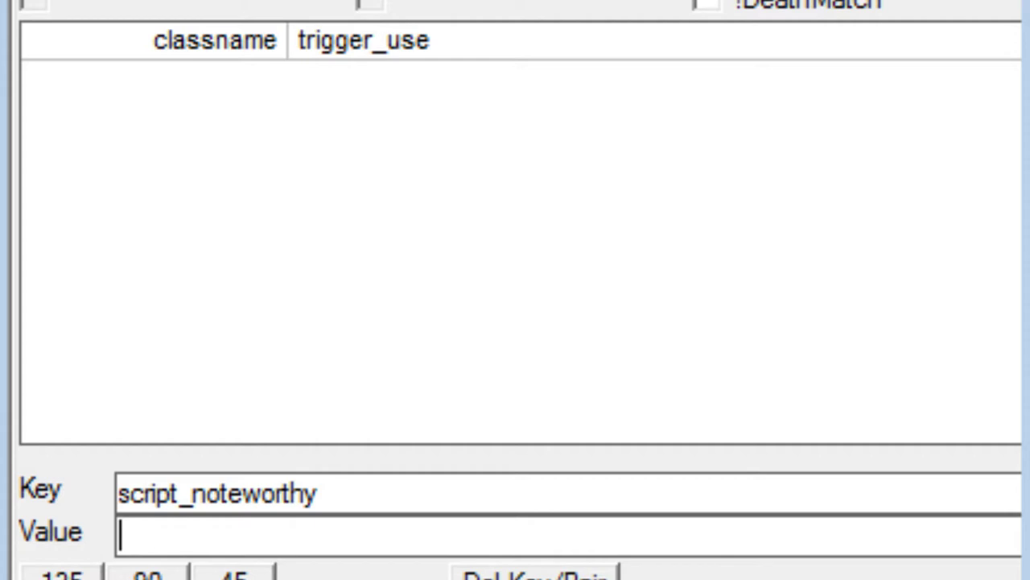
type("magic_door")
key("Return")
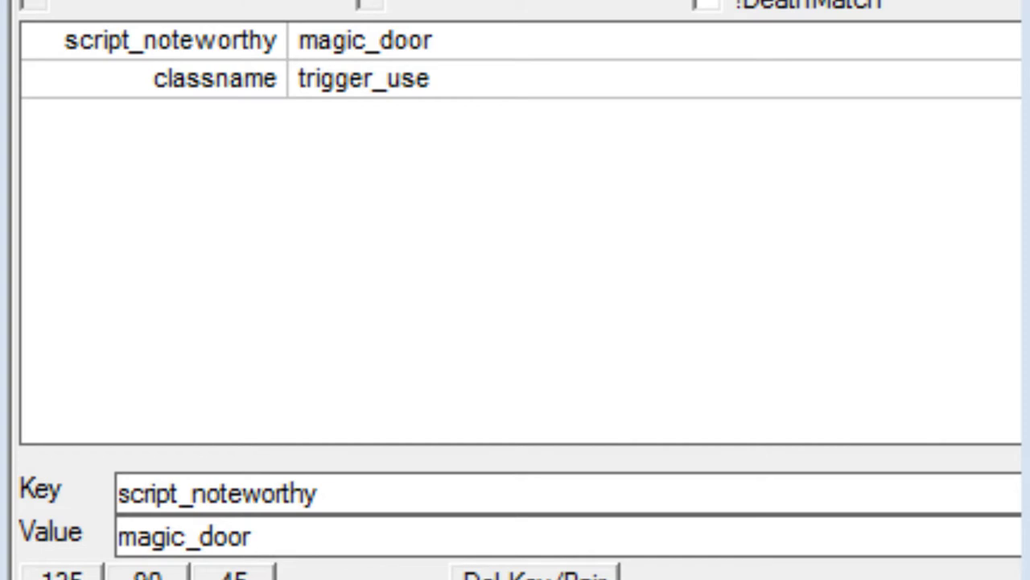
Add the key zombie_cost with the value 750 to the trigger_use entity
double_click(444, 497)
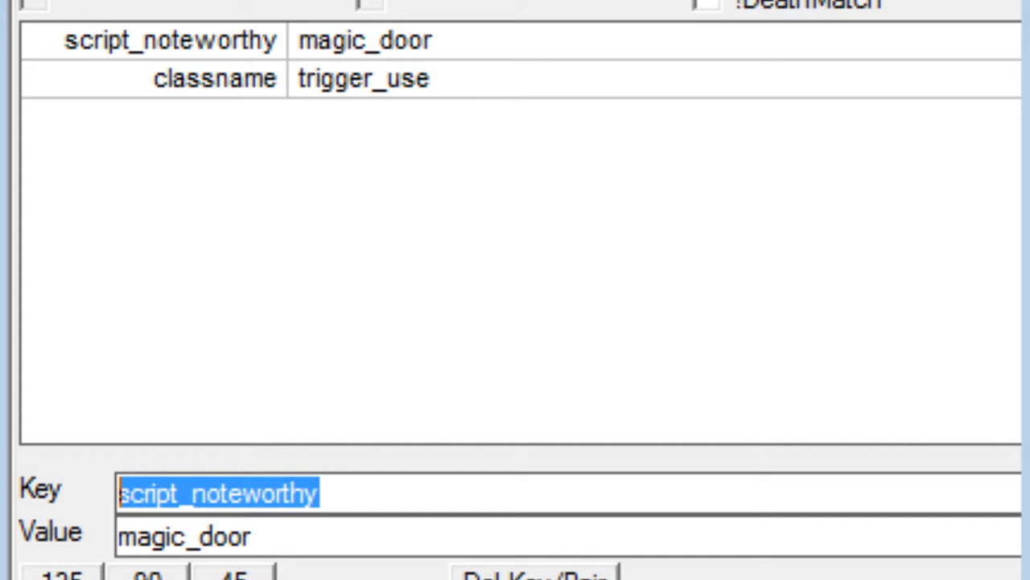
key("BackSpace")
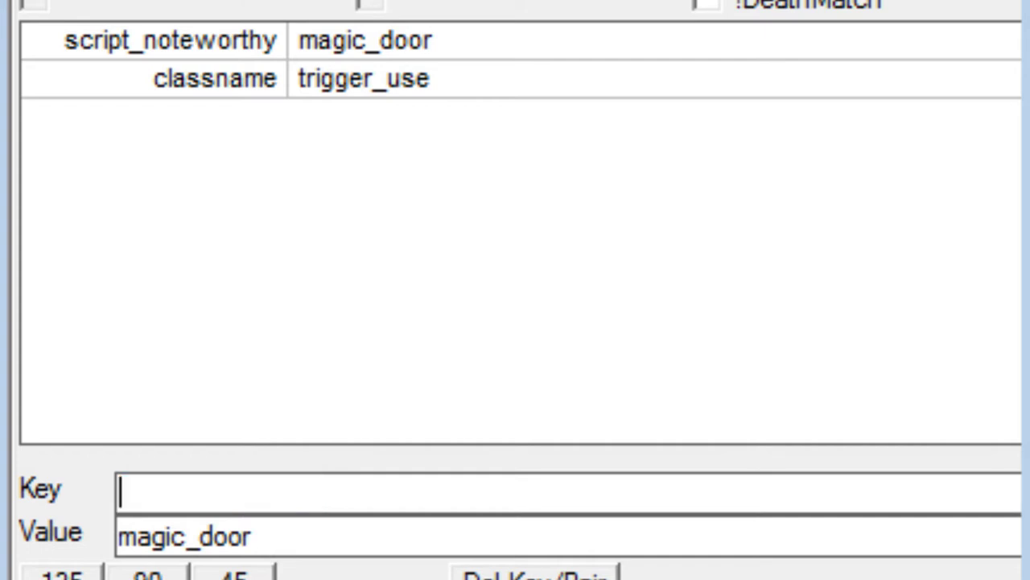
type("zombie_cost")
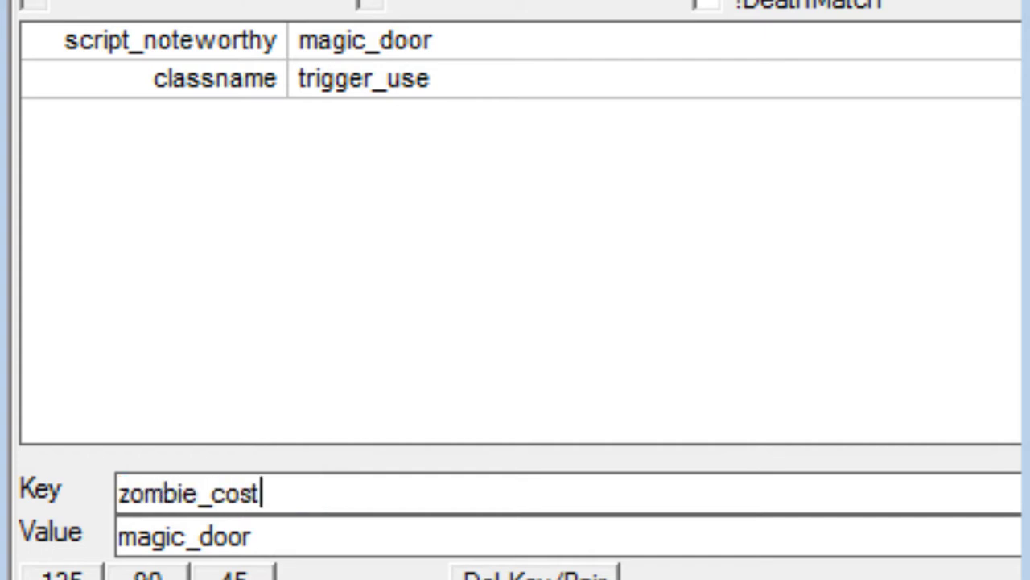
double_click(313, 534)
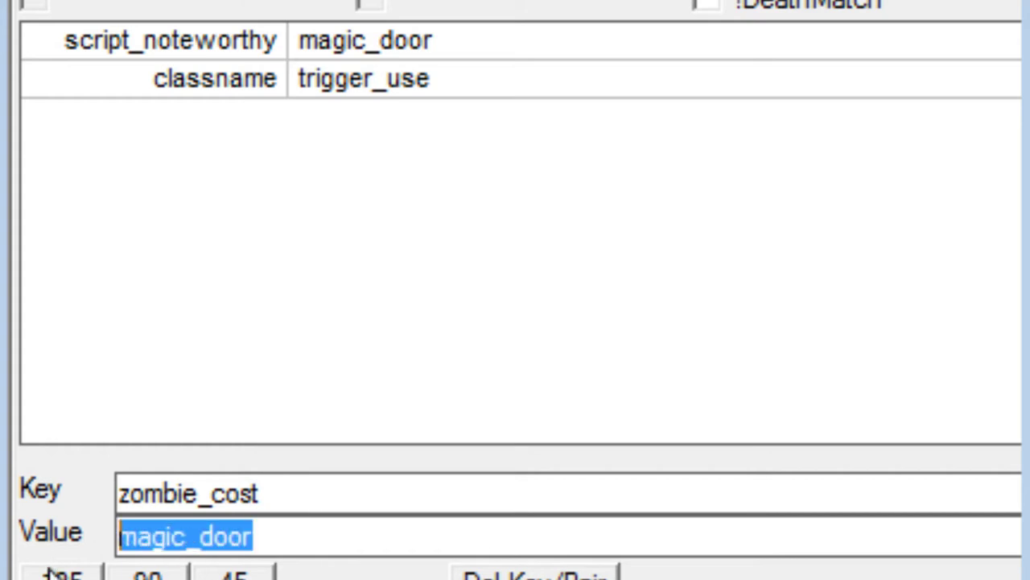
key("BackSpace")
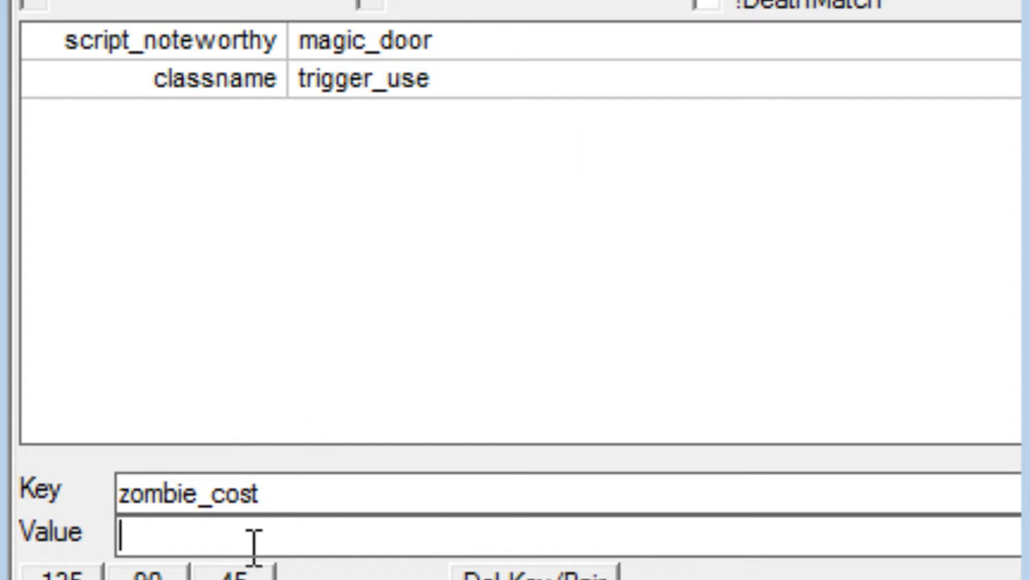
type("750")
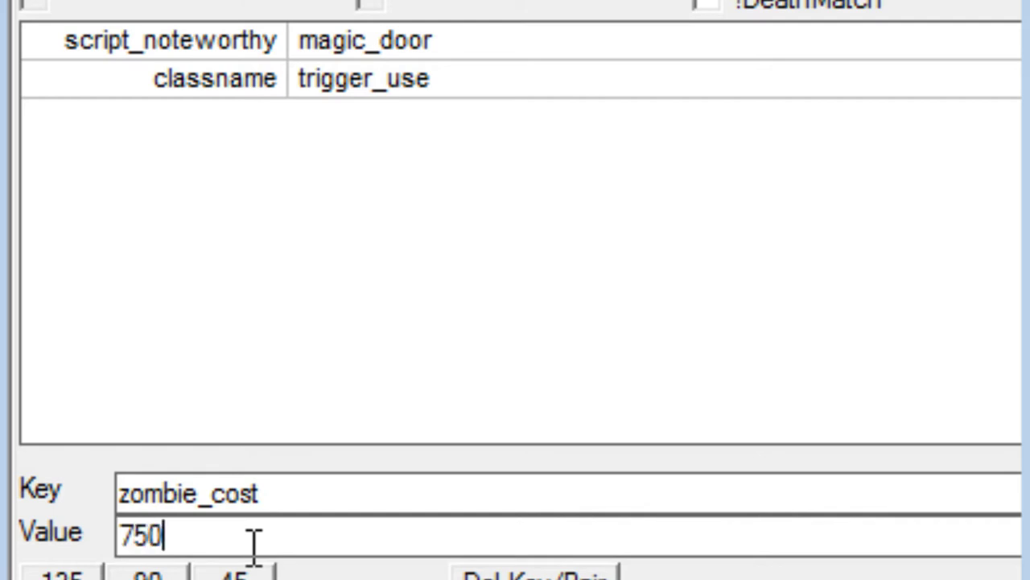
key("Return")
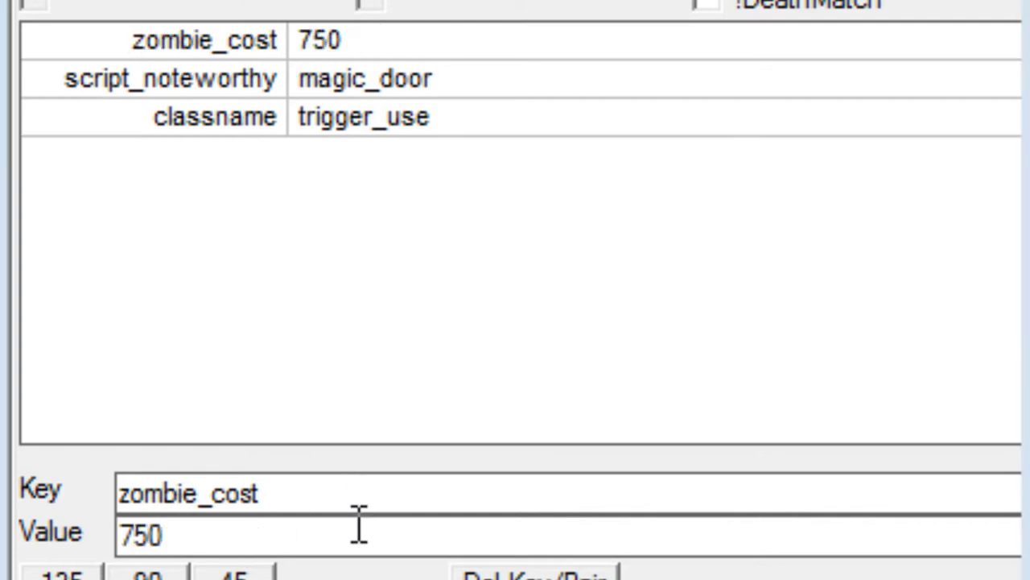
Link the trigger to the door by adding the key target with the value mydoor
left_click_drag(358, 527, 118, 533)
left_click_drag(304, 497, 117, 493)
type("target")
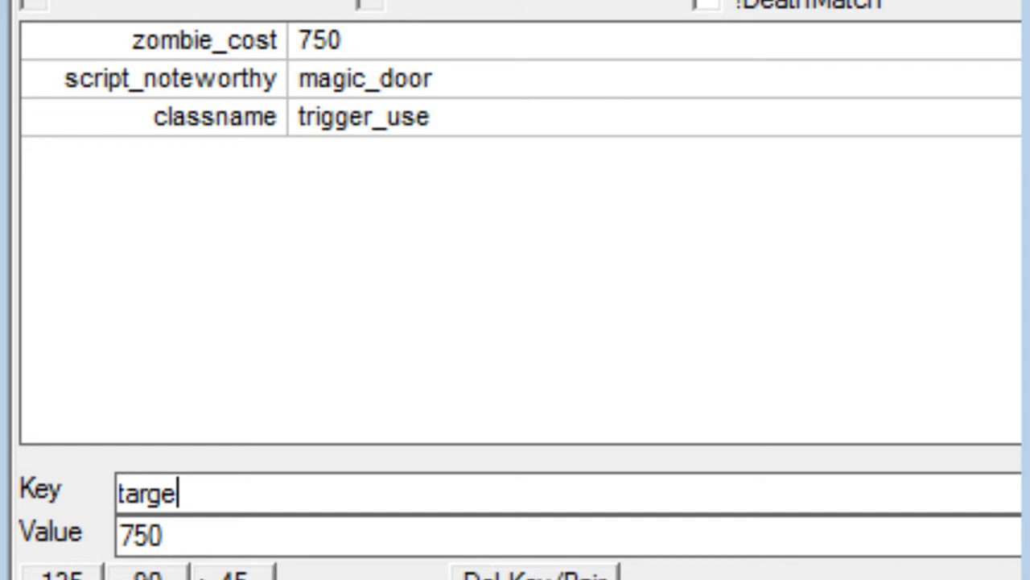
key("Tab")
key("BackSpace")
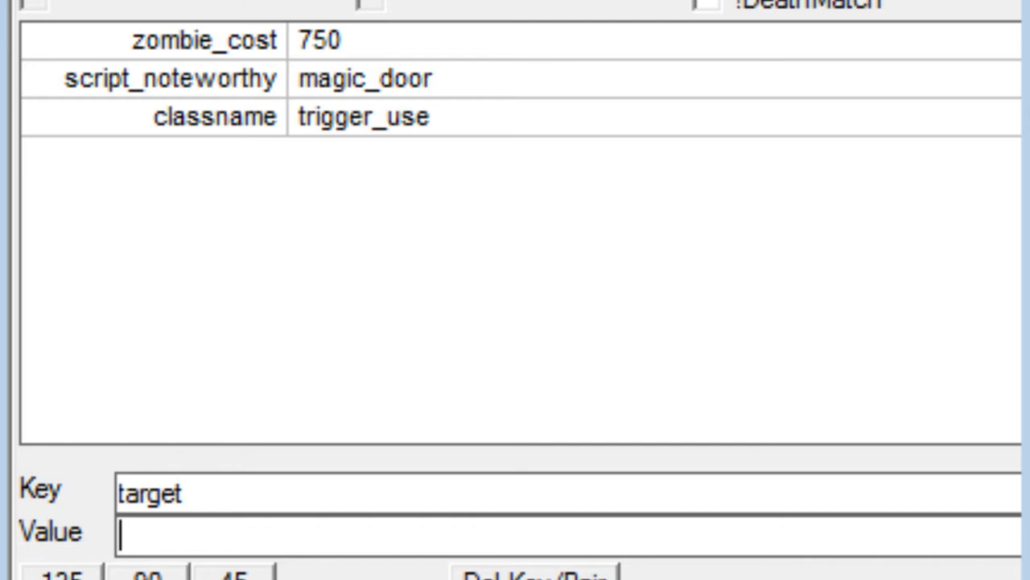
type("mydoor")
key("Return")
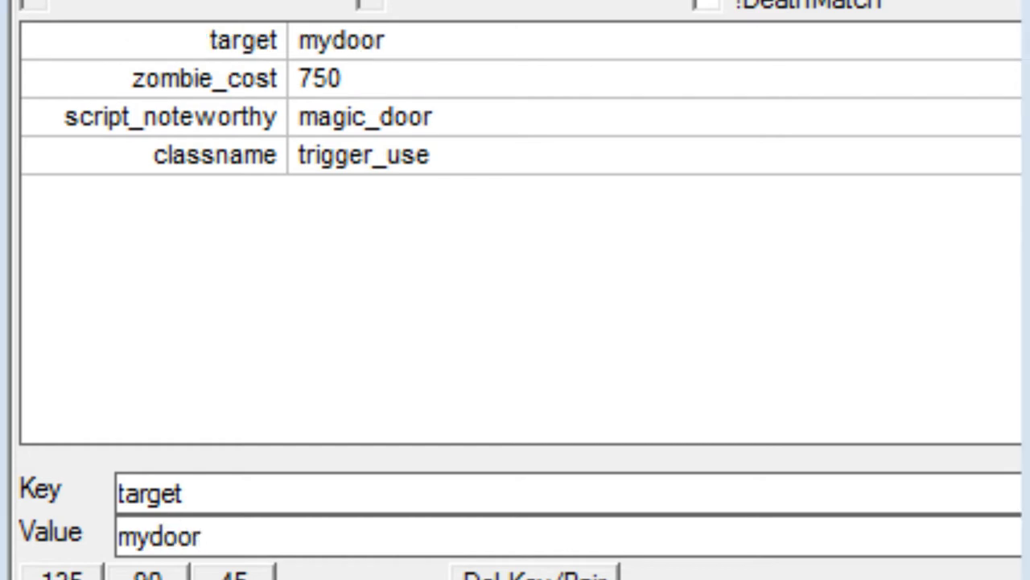
left_click(281, 485)
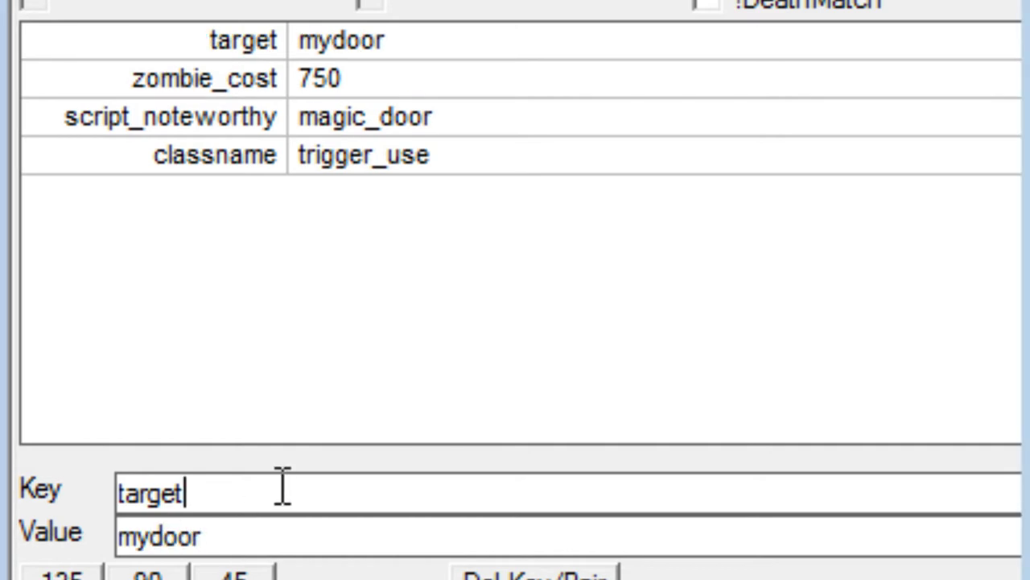
Add the key targetname with the value zombie_debris to the trigger_use entity and minimize its entity window
type("name")
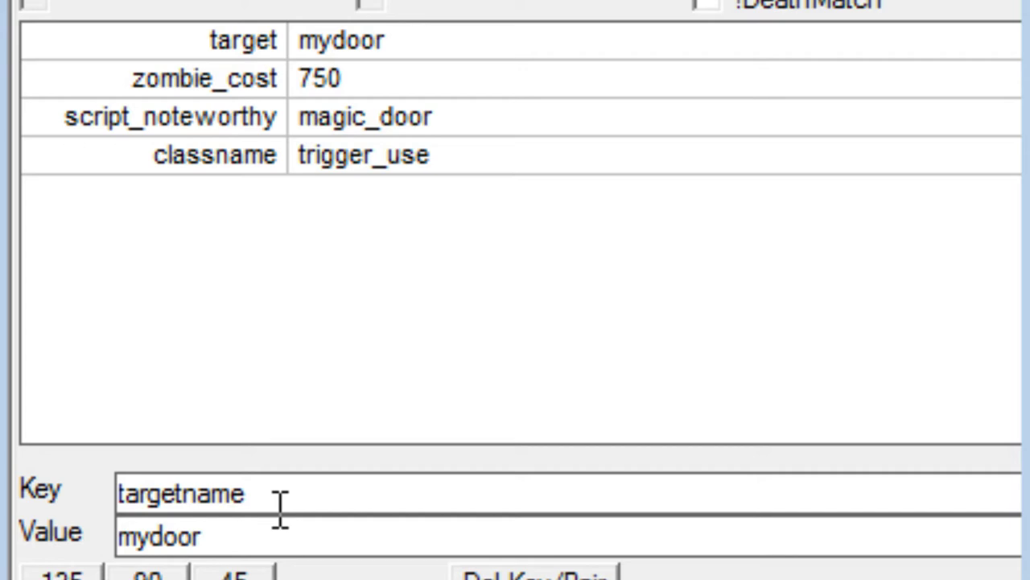
left_click_drag(270, 537, 119, 536)
type("zombie_")
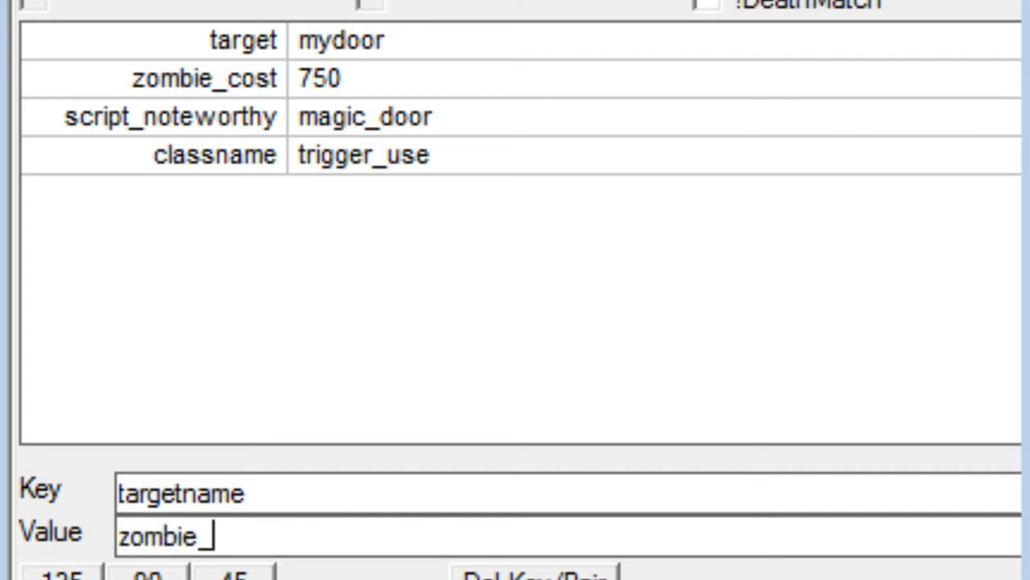
type("debris")
key("Return")
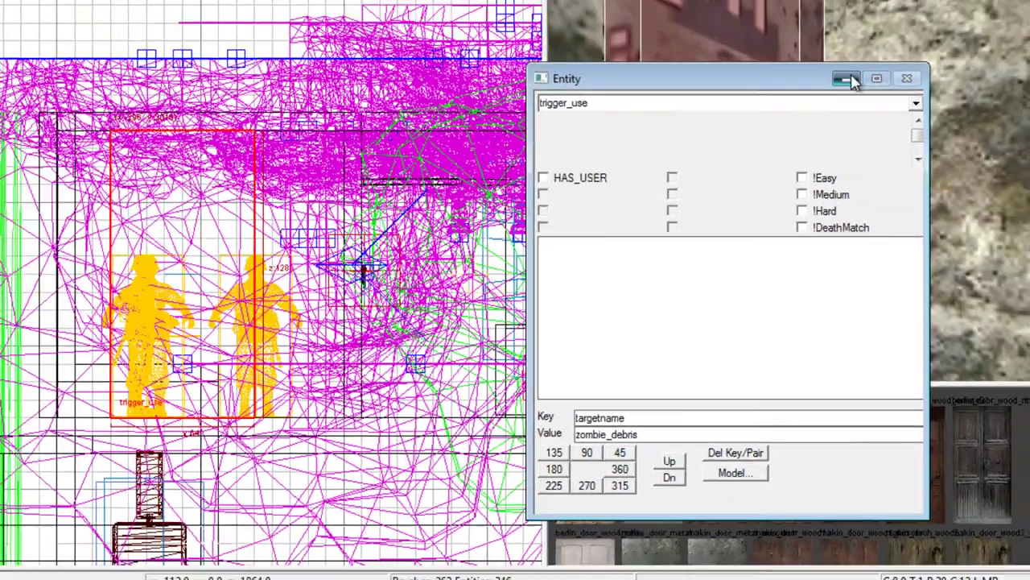
left_click(854, 81)
Examine the door trigger and the cave passage around it in the 3D view, and clear the selection
key("Down")
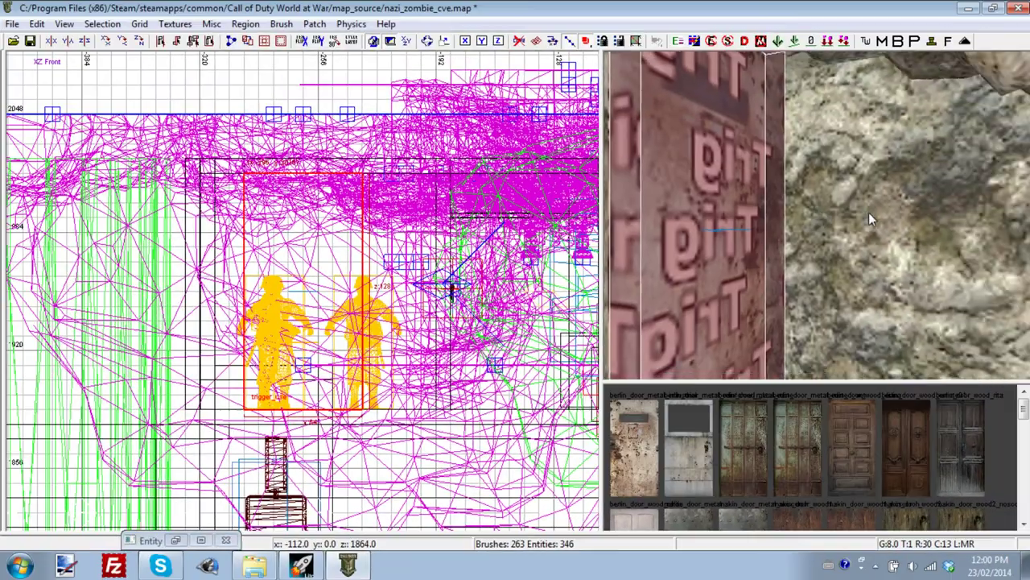
key("Left")
key("Up")
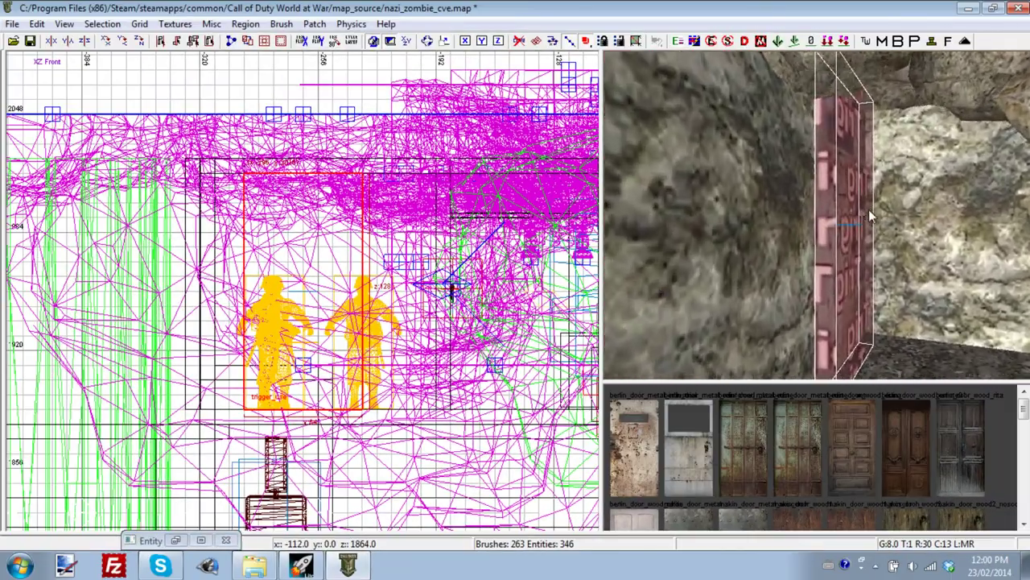
key("Right")
key("Down")
mouse_move(868, 215)
right_mouse_down()
mouse_move(872, 193)
mouse_move(869, 212)
right_mouse_up()
key("Up")
key("Down")
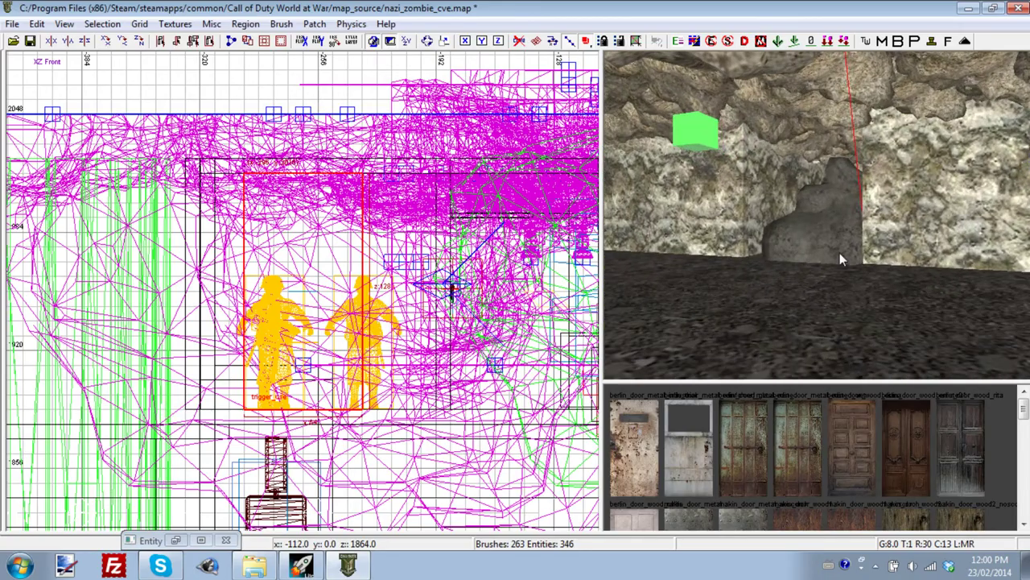
mouse_move(789, 266)
right_mouse_down()
mouse_move(787, 284)
mouse_move(834, 267)
right_mouse_up()
right_click_drag(849, 323, 846, 328)
key("Escape")
Look around the rest of the cave in the 3D view, including the wall lamps, other triggers and the boulder against the wall
key("Up")
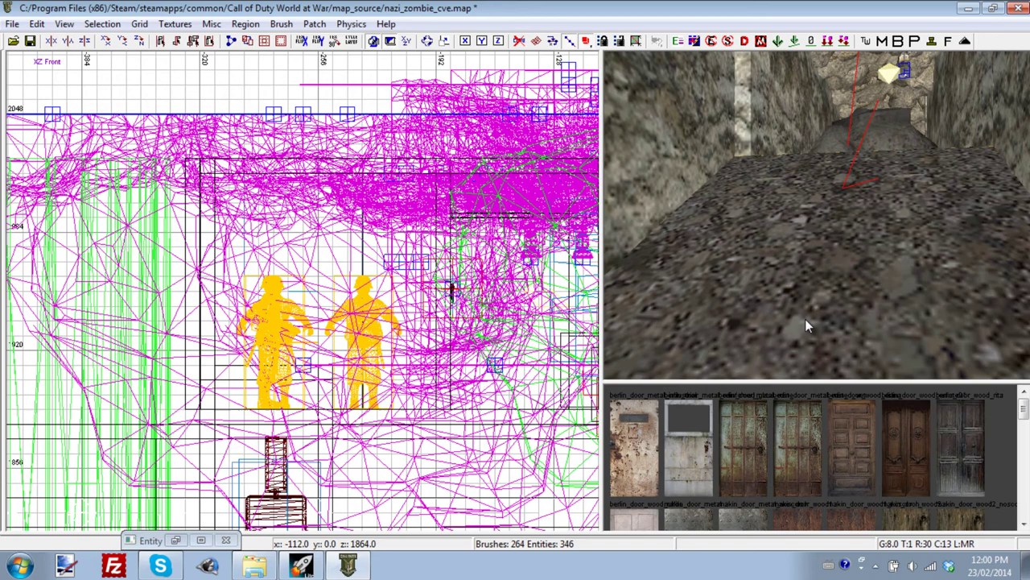
key("Up")
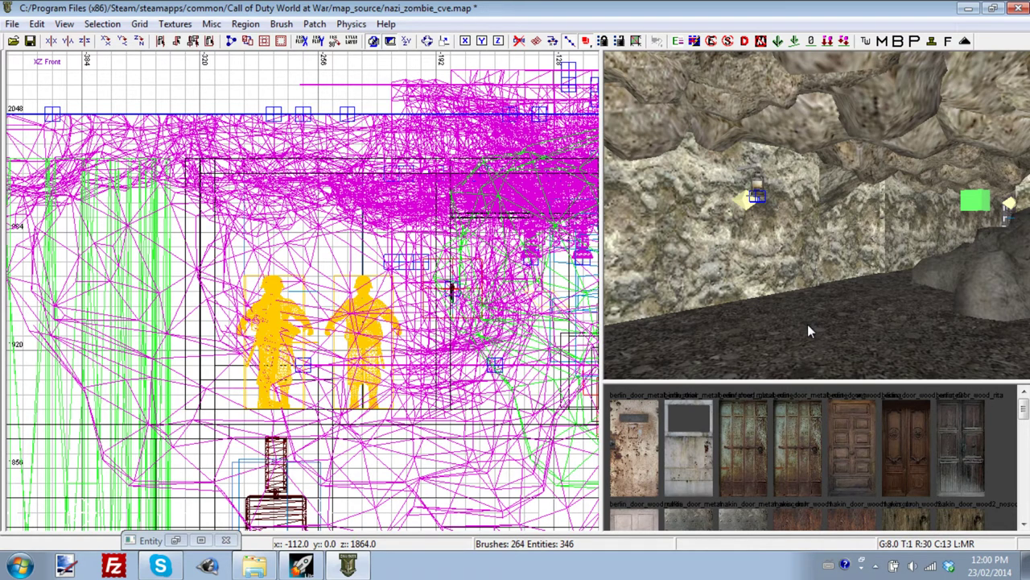
key("Up")
key("Left")
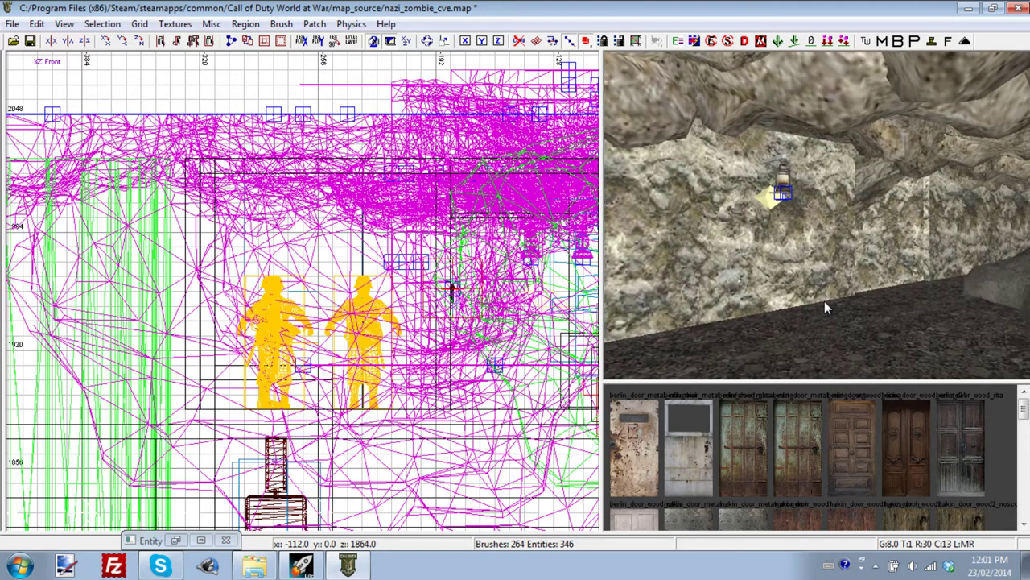
key("Right")
key("Up")
key("Right")
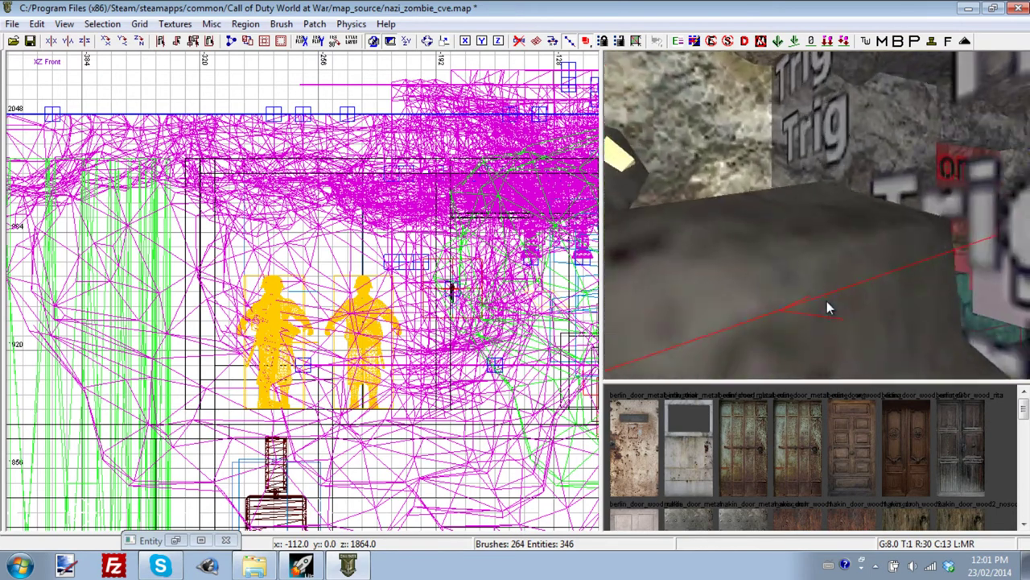
key("Up")
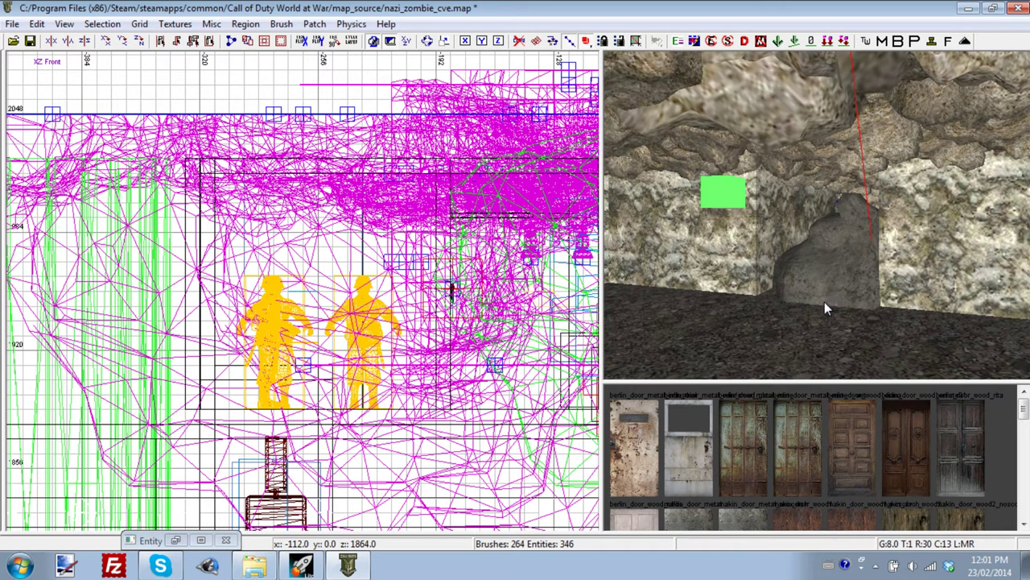
key("Up")
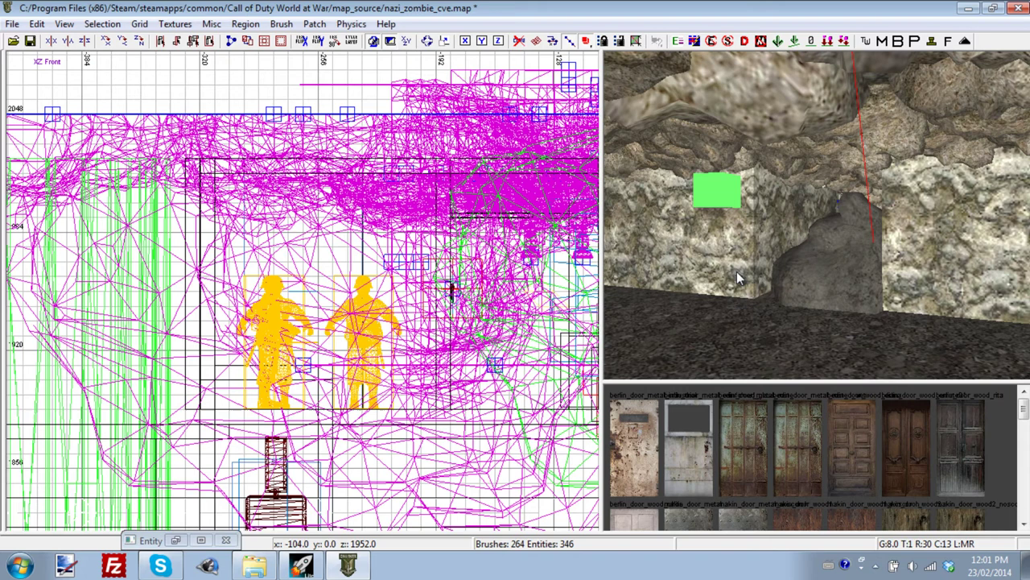
left_click(875, 566)
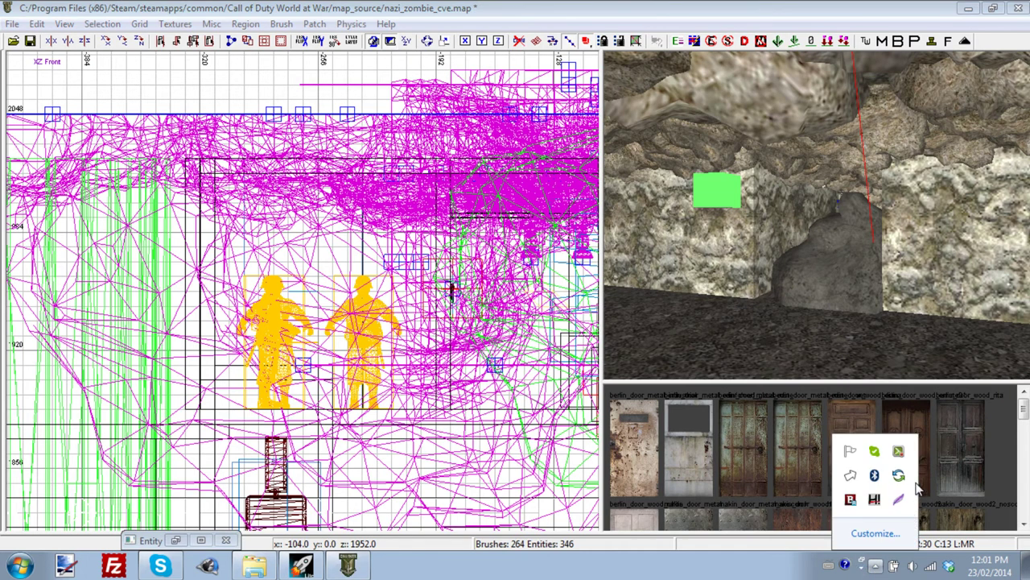